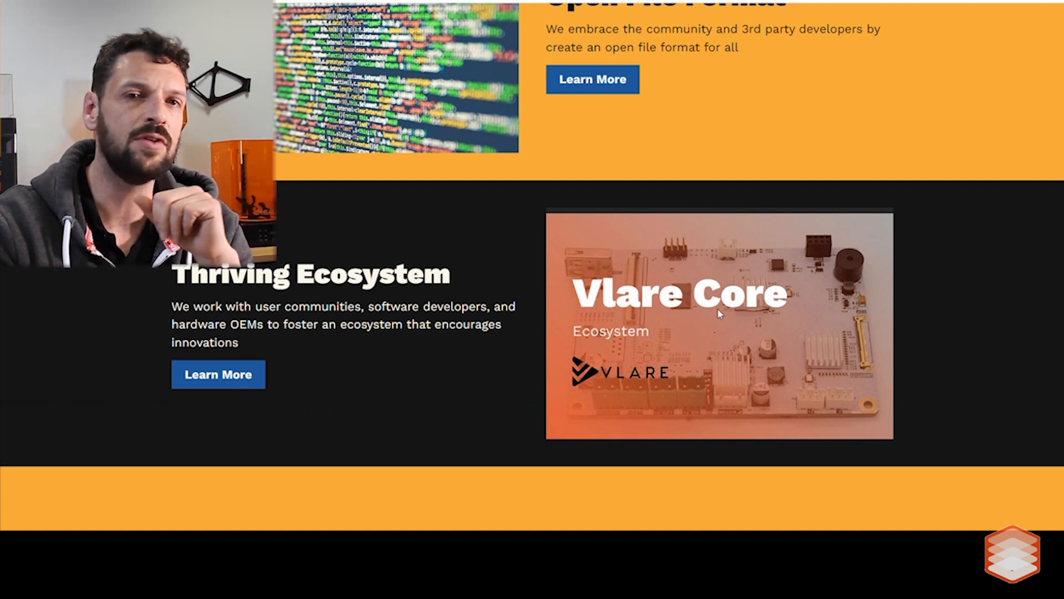
# Switch to Vlare Slicer in a maximized window and load the recent model Baloon_Dog-export.stl.
pyautogui.scroll(6, 719, 314)
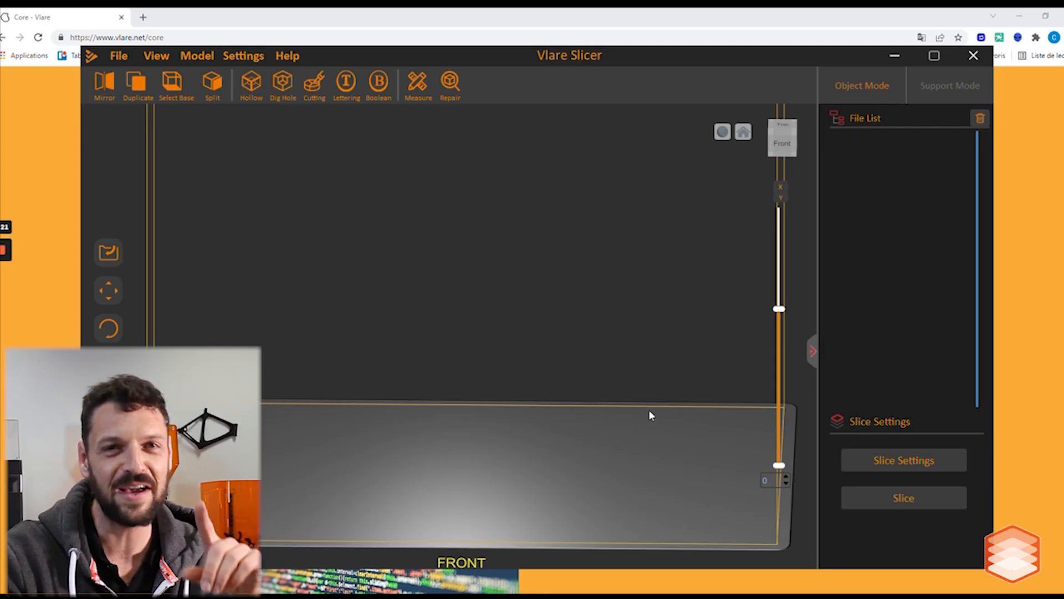
pyautogui.click(934, 55)
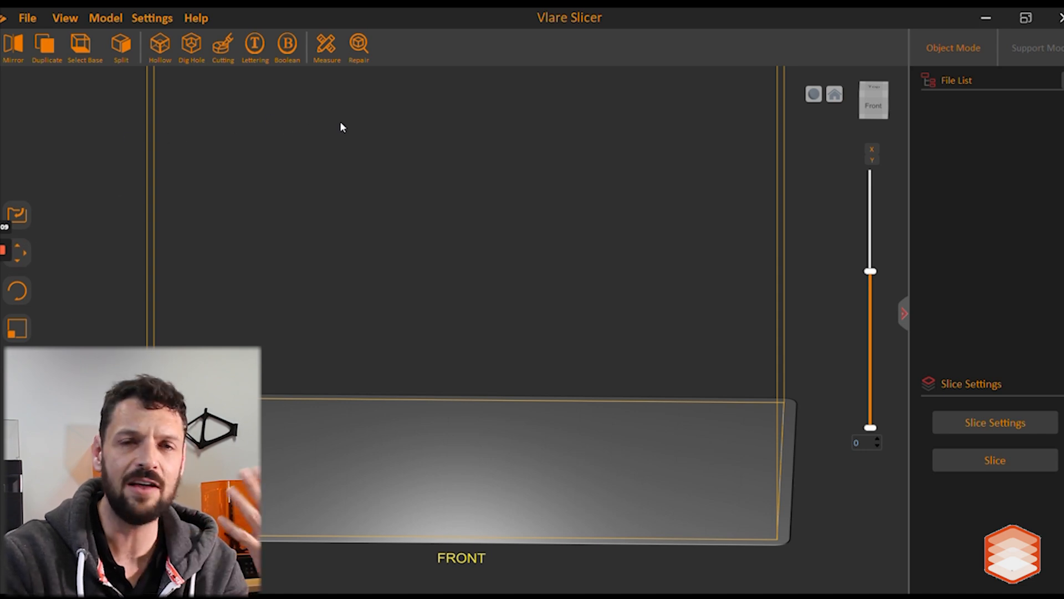
pyautogui.click(27, 20)
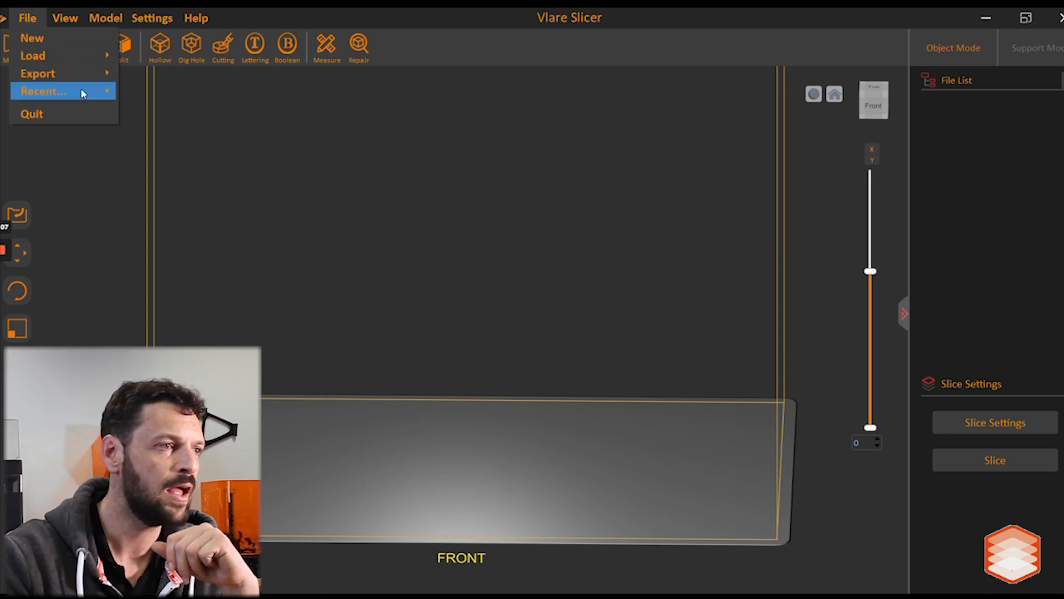
pyautogui.moveTo(100, 92)
pyautogui.click(183, 126)
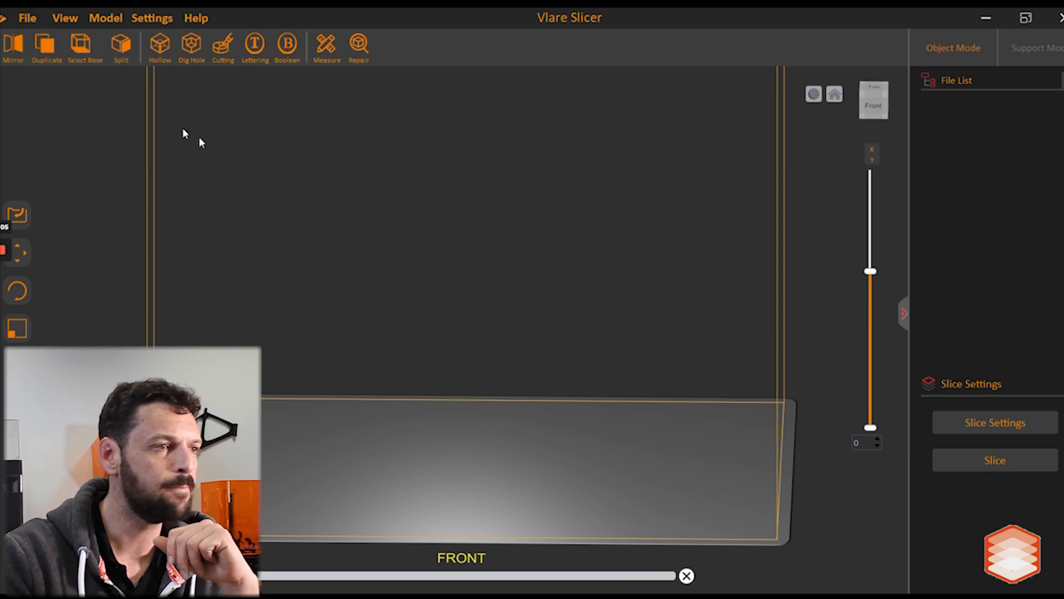
# Raise the layer preview to layer 2046 to show the whole balloon dog and view it from the side.
pyautogui.click(581, 345)
pyautogui.moveTo(722, 398); pyautogui.dragTo(516, 397)
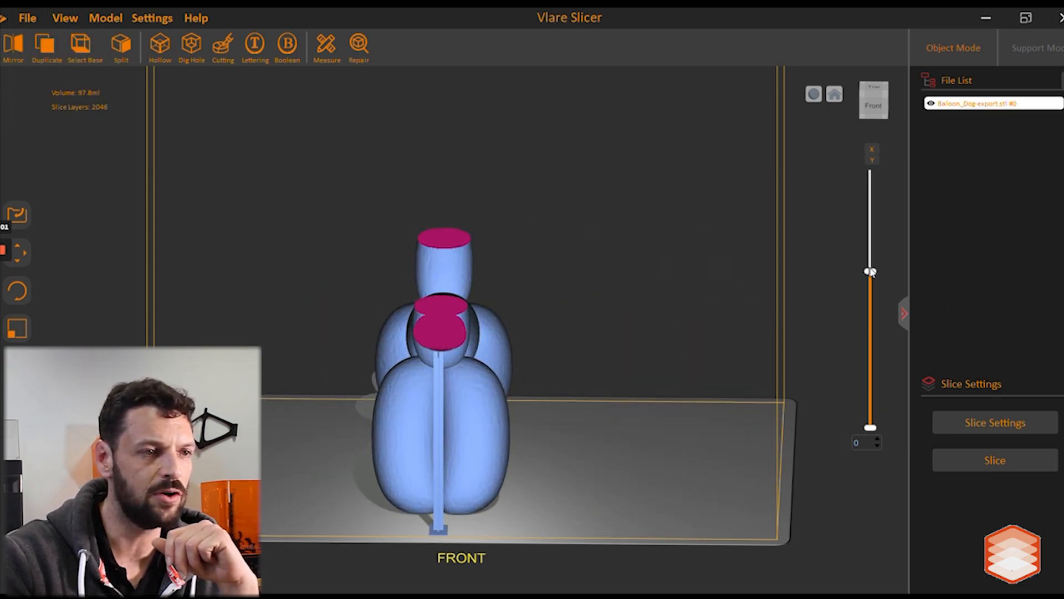
pyautogui.moveTo(871, 271); pyautogui.dragTo(872, 173)
pyautogui.moveTo(727, 401); pyautogui.dragTo(517, 394, button='right')
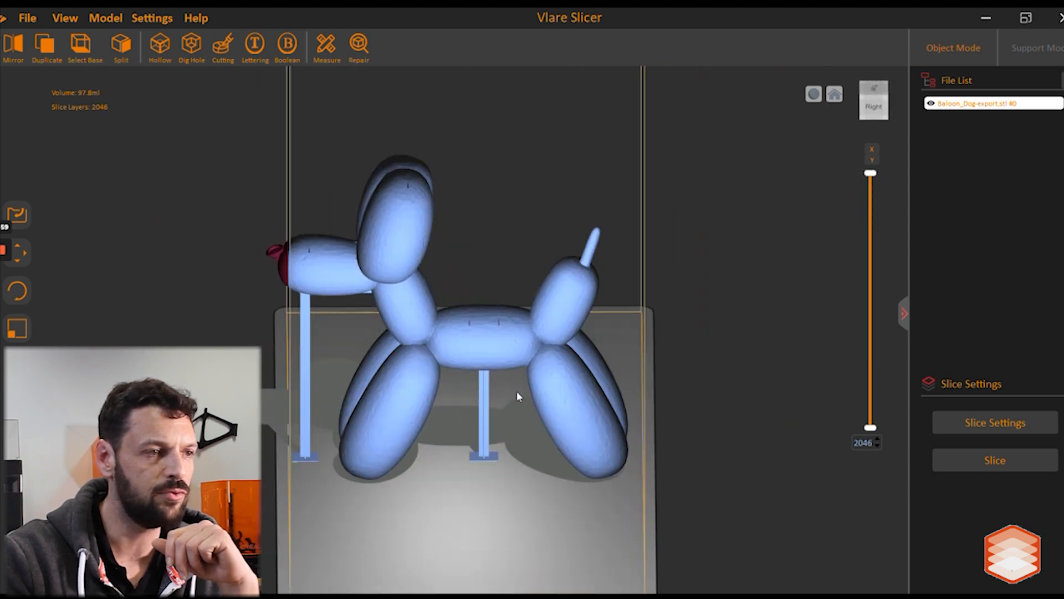
# Rotate the balloon dog about the Z axis, entering -90 degrees and adjusting the angle in one-degree steps.
pyautogui.click(18, 291)
pyautogui.moveTo(483, 324); pyautogui.dragTo(434, 332)
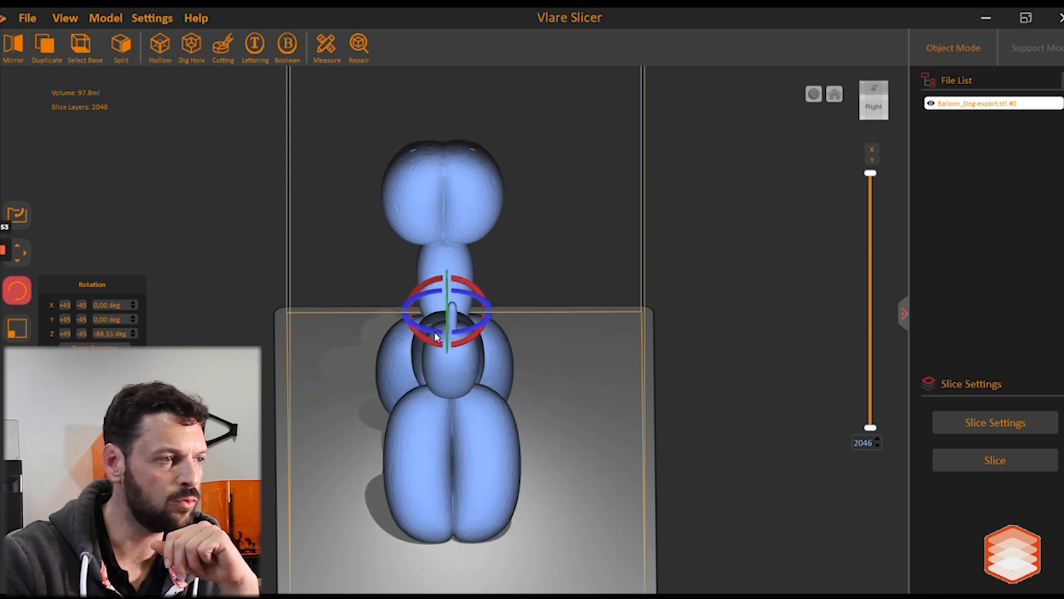
pyautogui.doubleClick(103, 334)
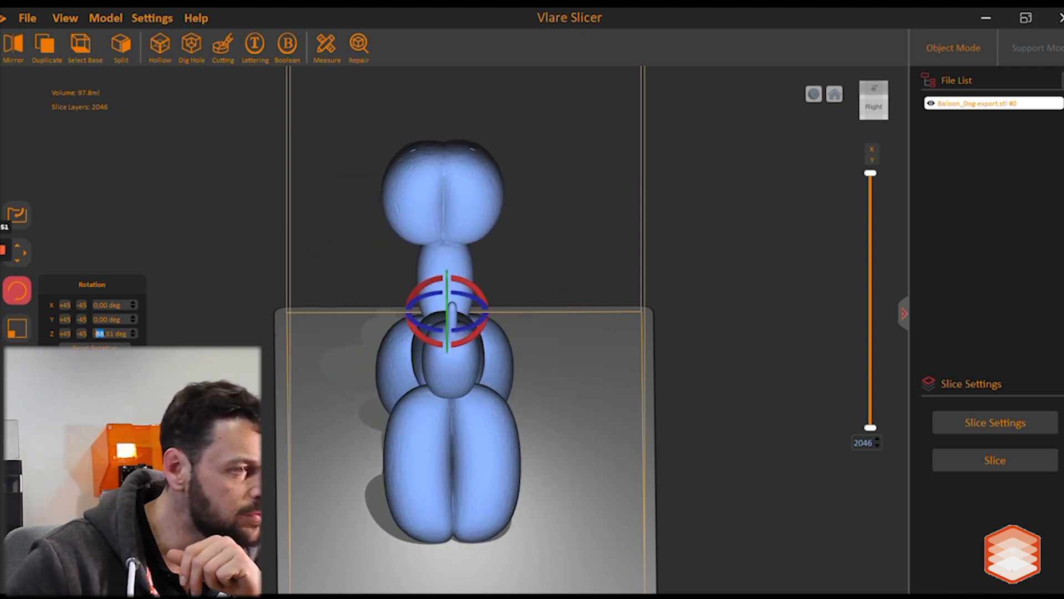
pyautogui.moveTo(109, 334); pyautogui.dragTo(93, 334)
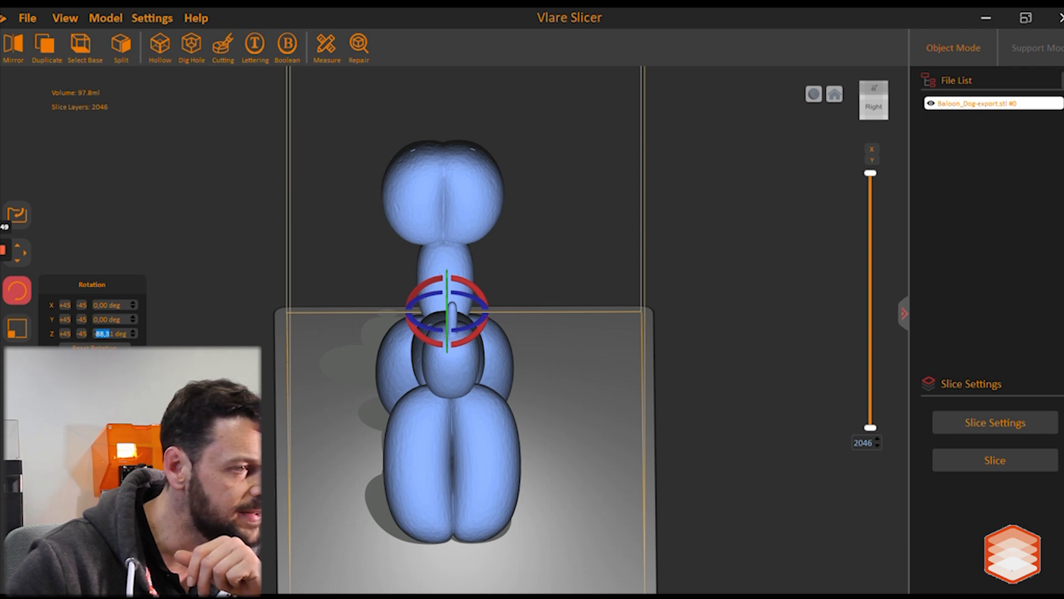
pyautogui.write('-90')
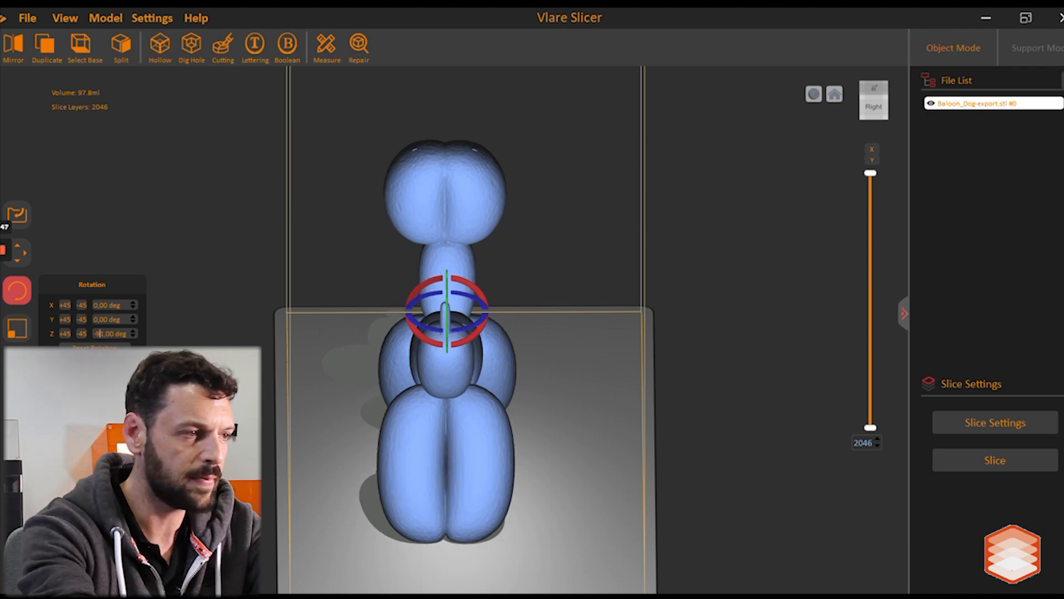
pyautogui.press('Down')
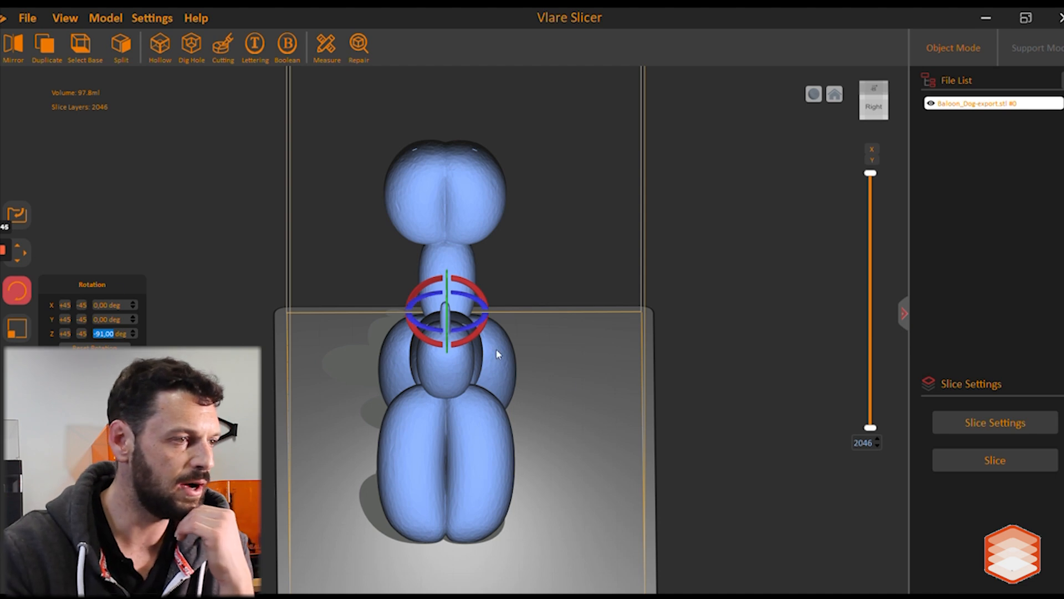
pyautogui.click(134, 335)
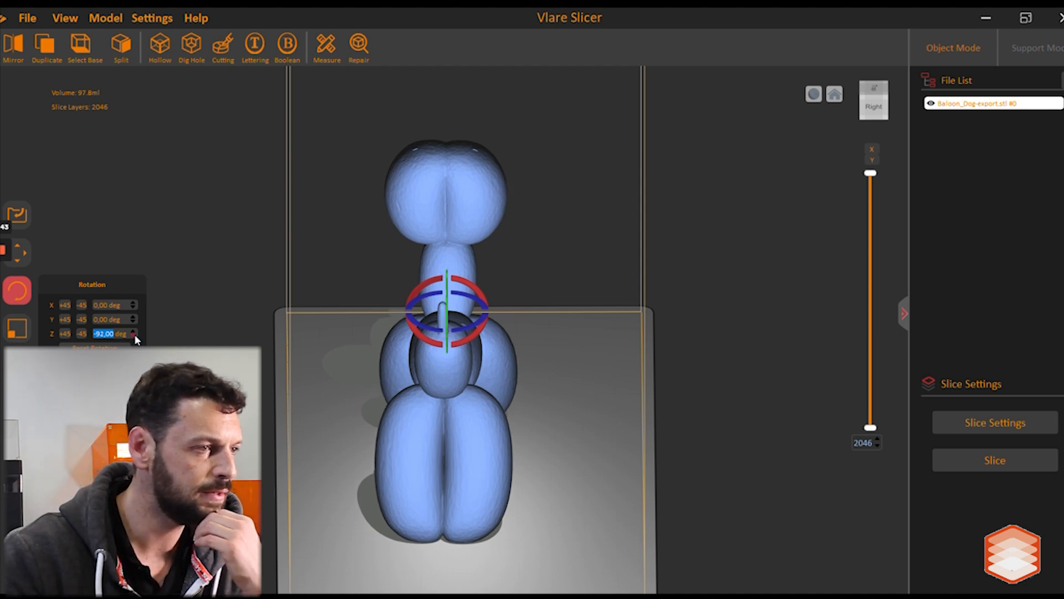
pyautogui.click(474, 358)
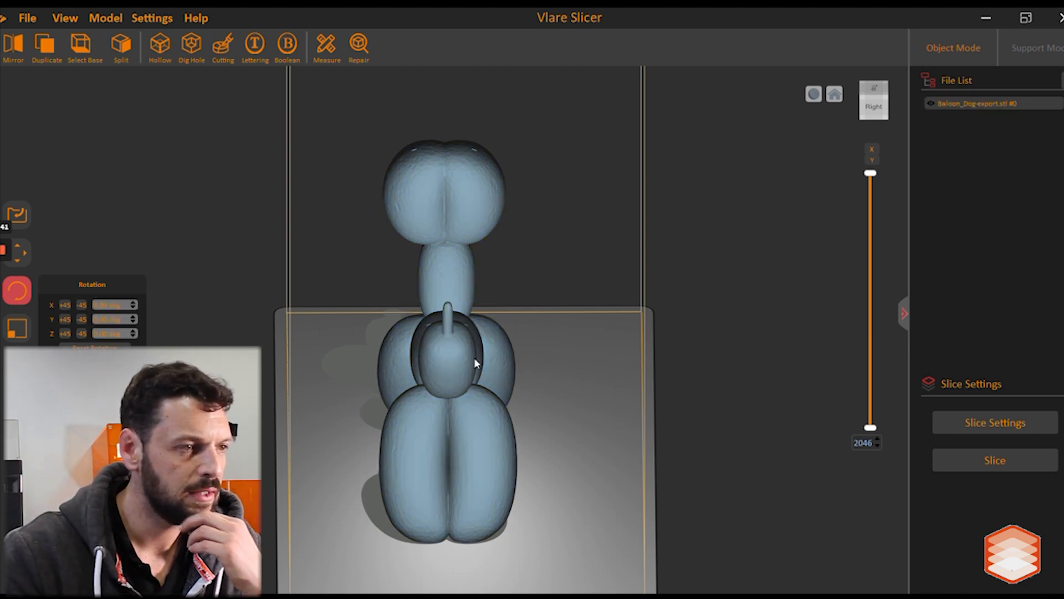
# Select the balloon dog and move it freehand to a new position on the build plate, then deselect it.
pyautogui.click(475, 361)
pyautogui.press('m')
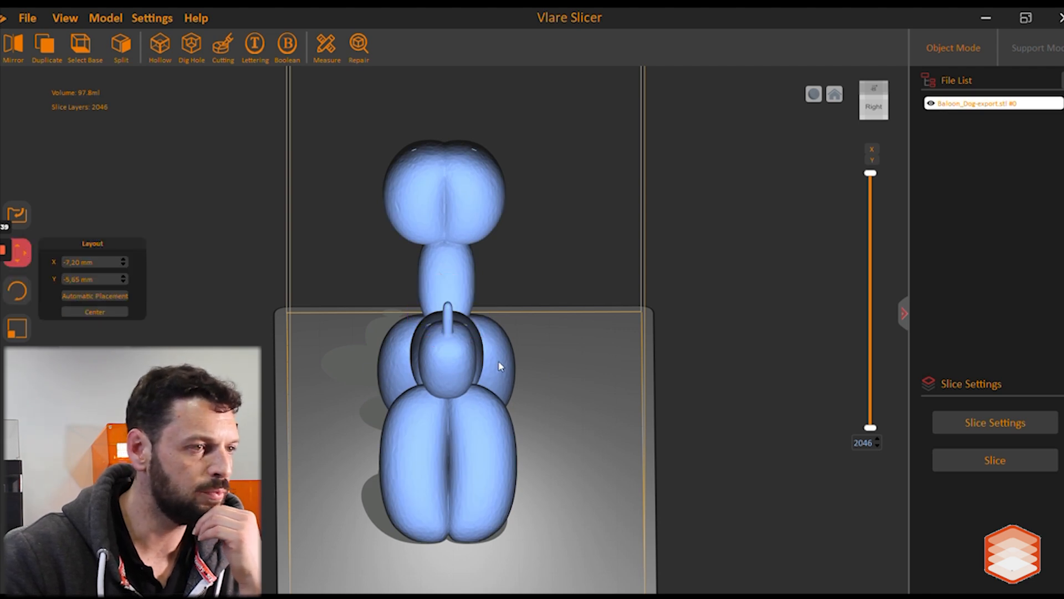
pyautogui.moveTo(501, 365); pyautogui.dragTo(488, 404)
pyautogui.click(692, 481)
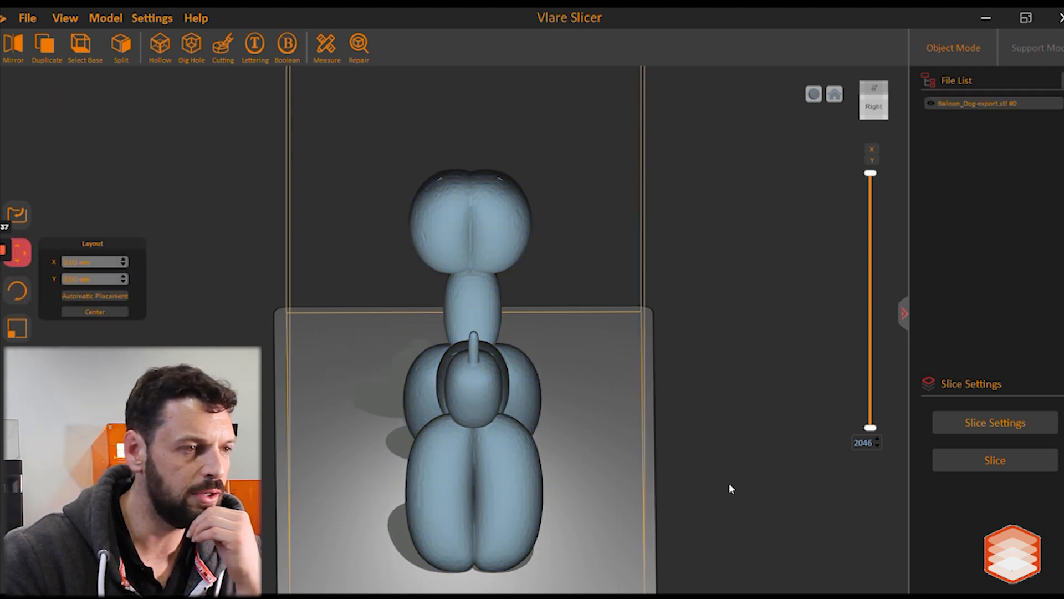
# Hollow the balloon dog in Inner mode with a 2.50 mm wall thickness and a precision of 50.
pyautogui.moveTo(713, 483); pyautogui.dragTo(653, 316)
pyautogui.moveTo(693, 392); pyautogui.dragTo(496, 390)
pyautogui.click(759, 467)
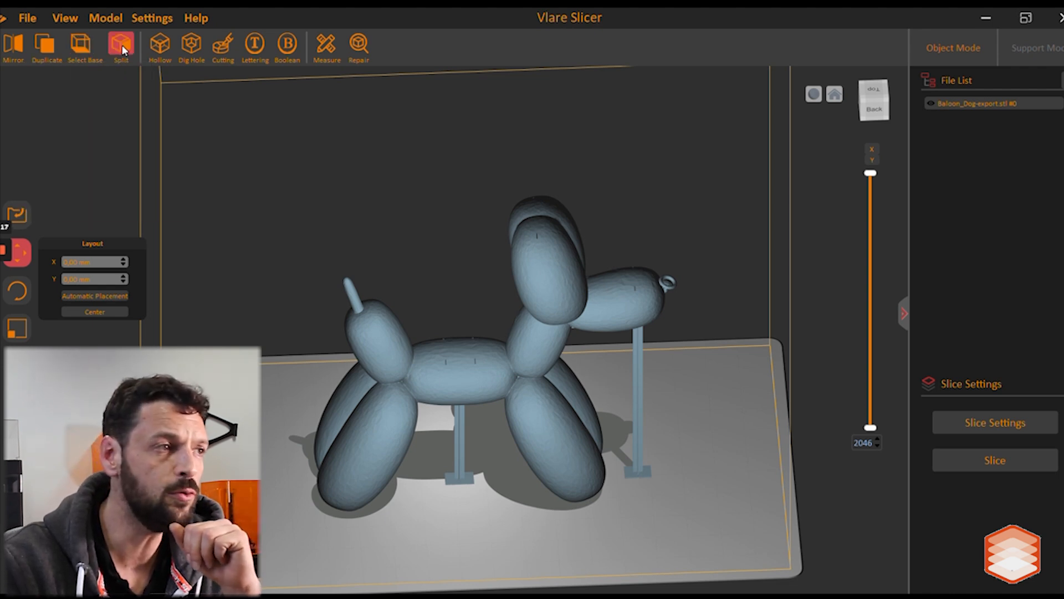
pyautogui.click(161, 50)
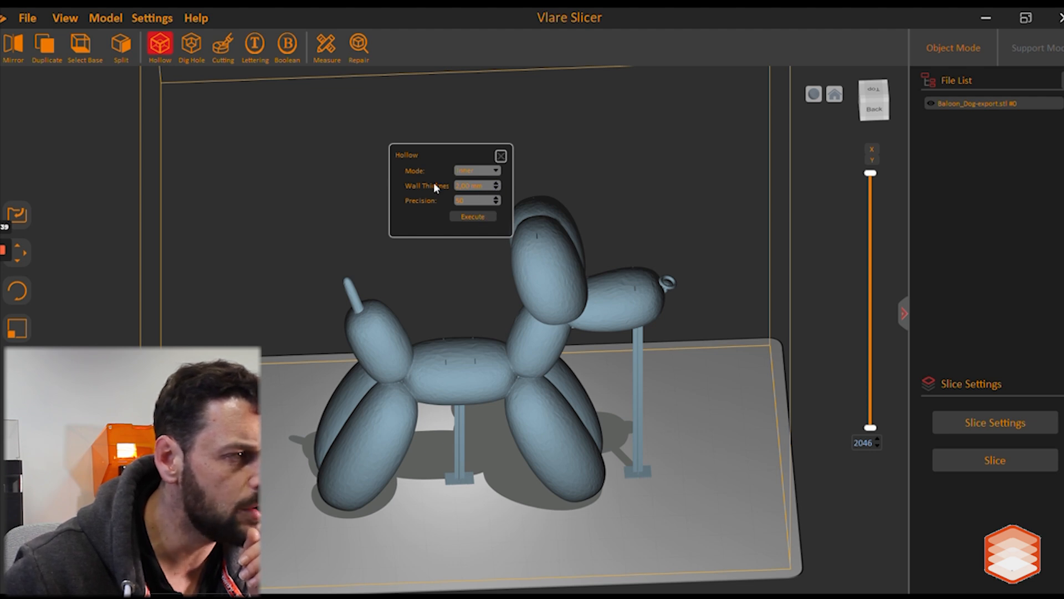
pyautogui.click(495, 183)
pyautogui.click(495, 183)
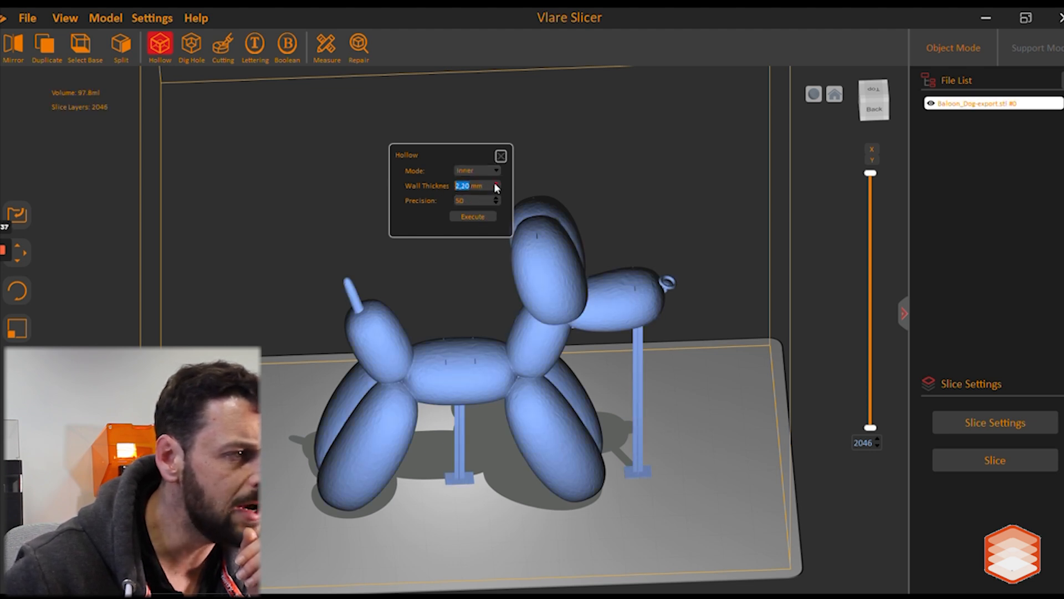
pyautogui.click(474, 217)
pyautogui.click(475, 217)
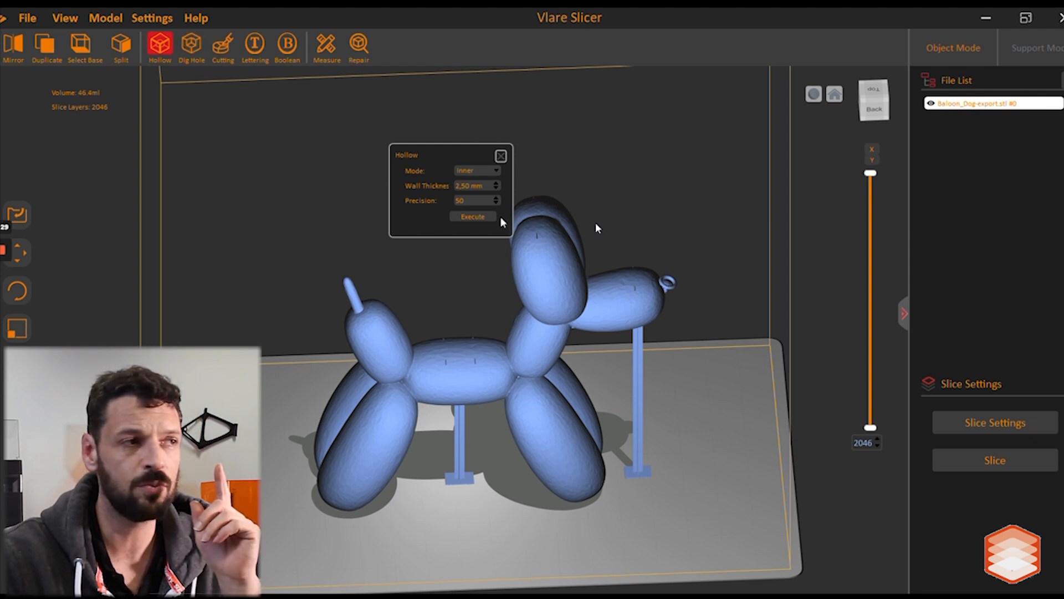
# Try out an octagonal Dig Hole of 4 mm size and 4 mm depth under the dog's belly.
pyautogui.click(192, 47)
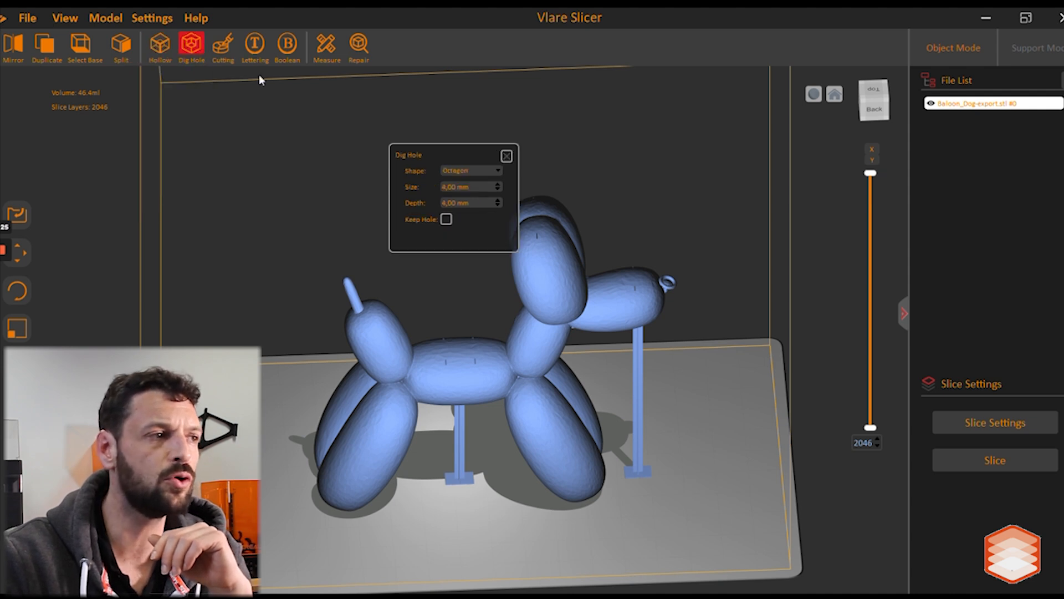
pyautogui.moveTo(628, 412); pyautogui.dragTo(438, 409)
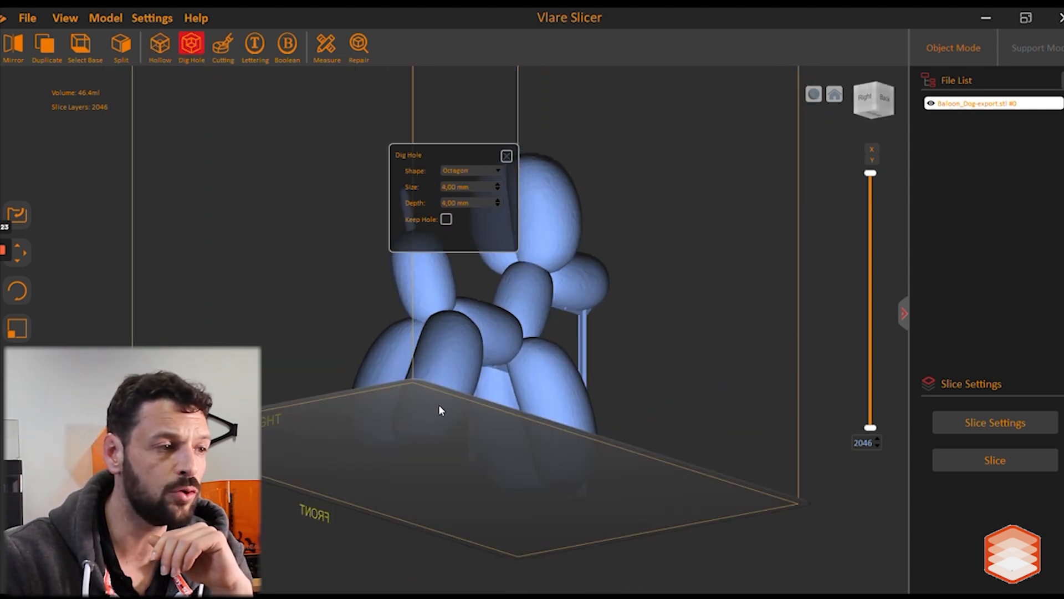
pyautogui.scroll(10, 435, 415)
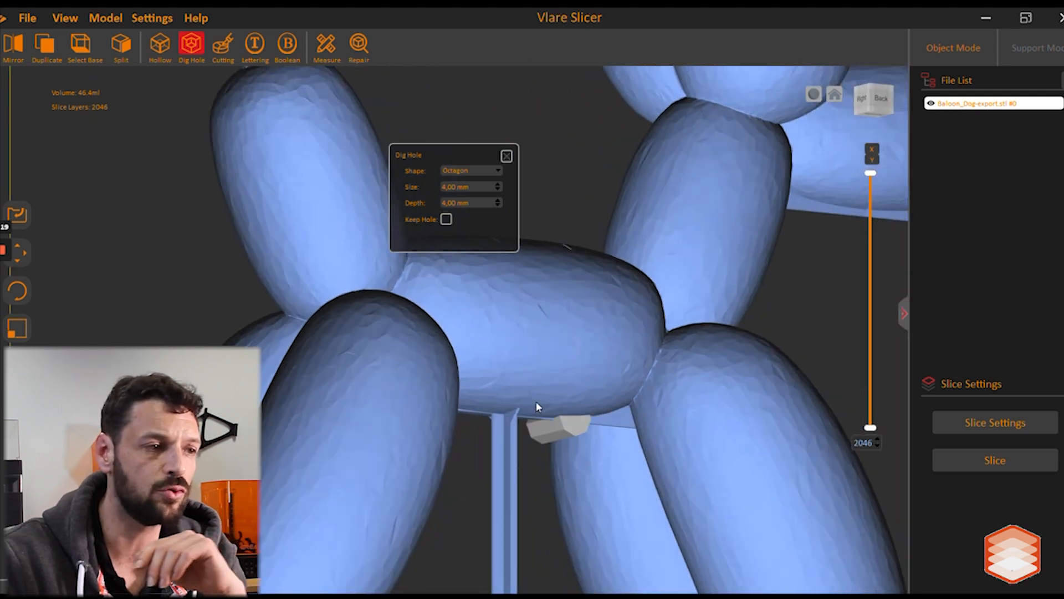
pyautogui.moveTo(741, 551); pyautogui.dragTo(743, 533)
pyautogui.scroll(-3, 743, 529)
pyautogui.moveTo(743, 529); pyautogui.dragTo(617, 520, button='right')
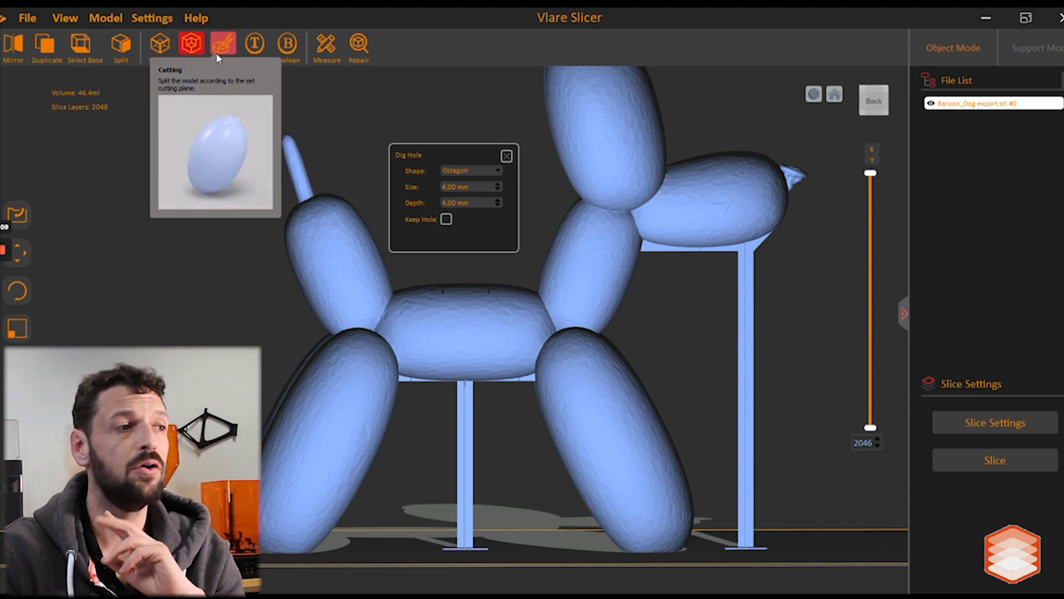
pyautogui.click(506, 156)
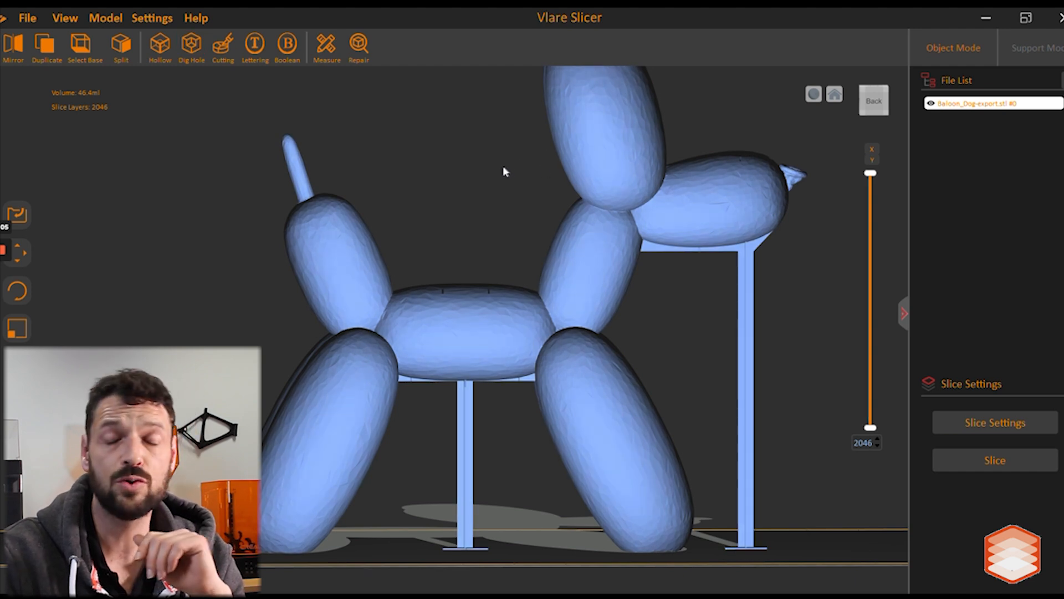
# Try out a cutting plane through the dog's legs, lowered to about Z 29 and tilted about 11 degrees.
pyautogui.moveTo(474, 165); pyautogui.dragTo(478, 185)
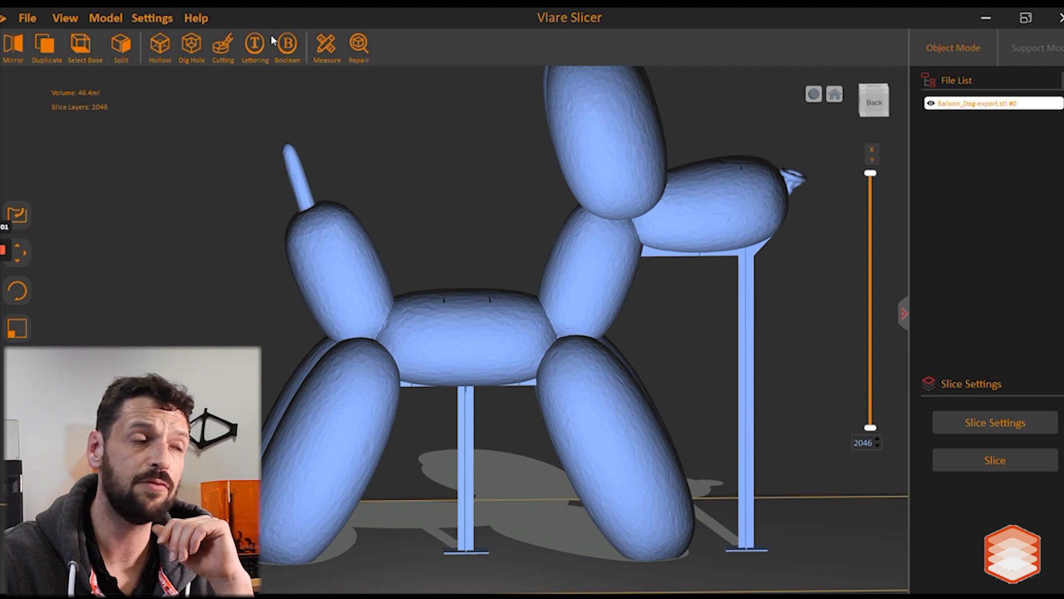
pyautogui.click(223, 51)
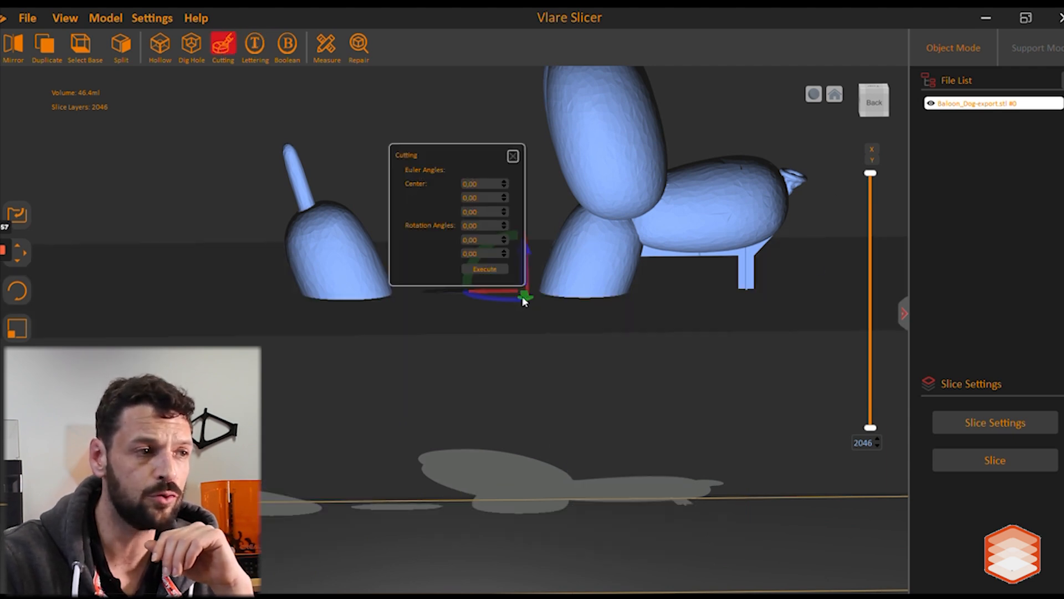
pyautogui.scroll(2, 544, 314)
pyautogui.moveTo(476, 148); pyautogui.dragTo(349, 134)
pyautogui.moveTo(532, 238); pyautogui.dragTo(556, 424)
pyautogui.moveTo(503, 357)
pyautogui.mouseDown()
pyautogui.moveTo(489, 371)
pyautogui.moveTo(580, 380)
pyautogui.moveTo(594, 398)
pyautogui.moveTo(508, 347)
pyautogui.mouseUp()
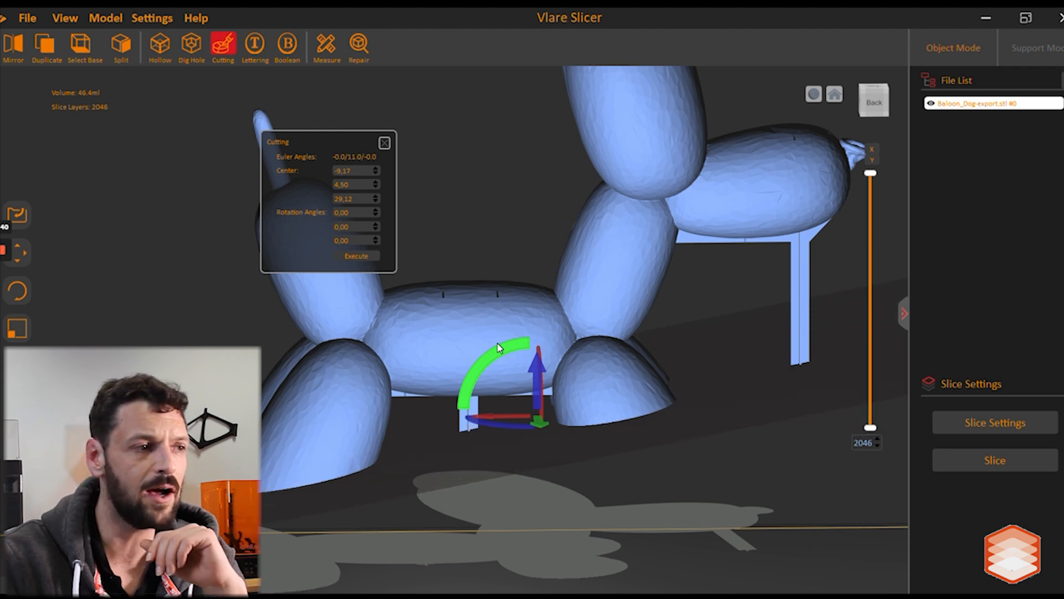
pyautogui.click(385, 144)
# Engrave the text Polyfab3D on one side of the dog's body in Concave mode, size 5, depth 1.
pyautogui.scroll(-5, 488, 225)
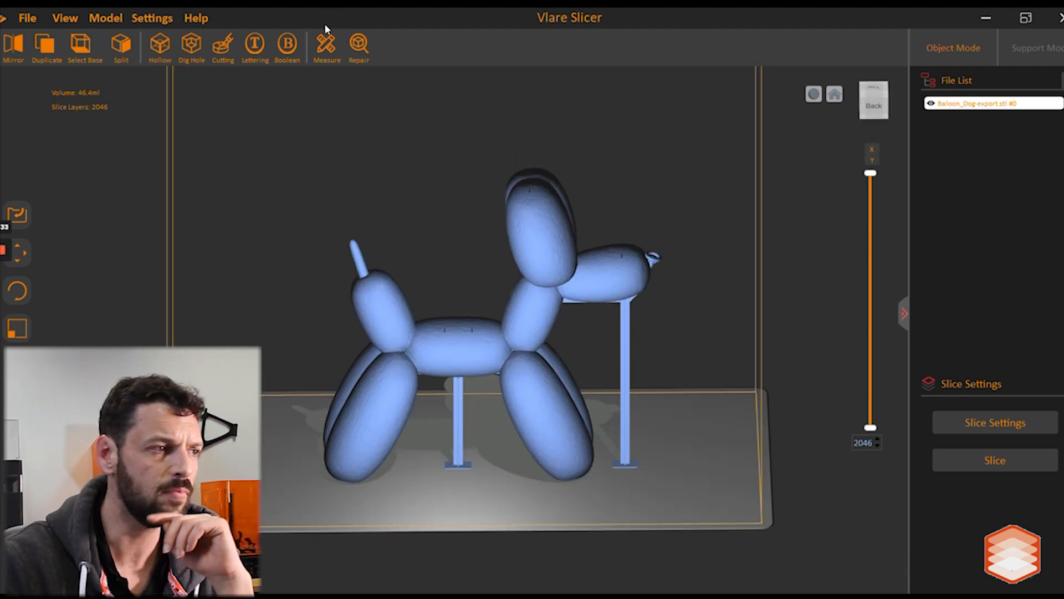
pyautogui.click(258, 46)
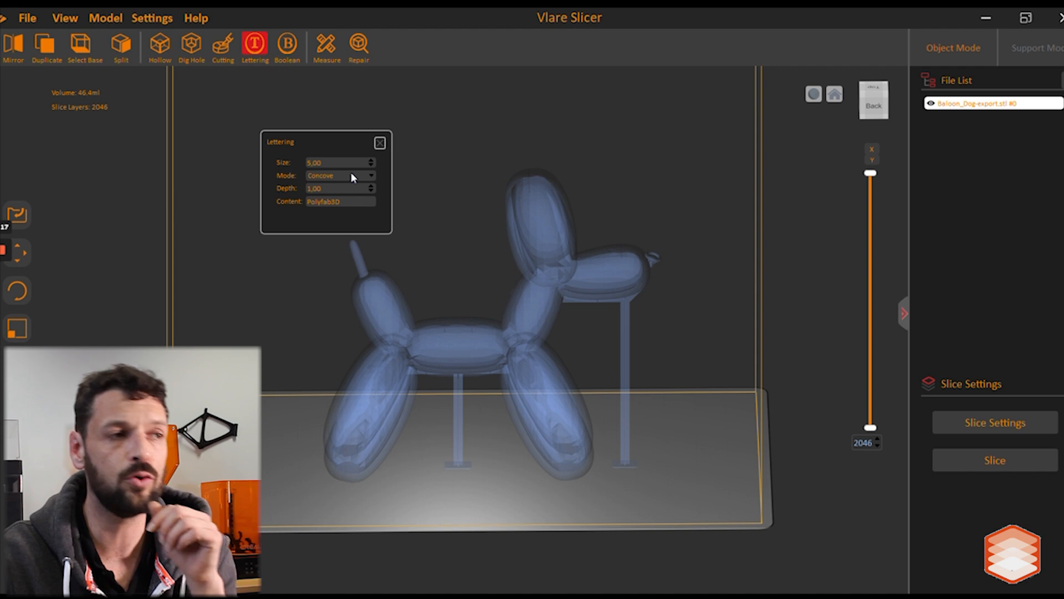
pyautogui.click(464, 340)
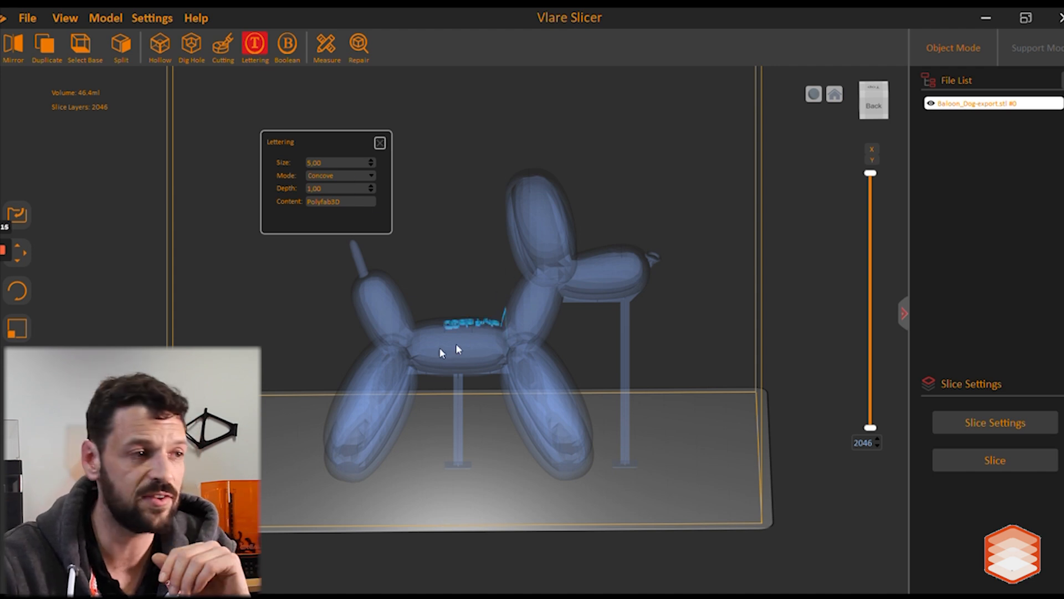
pyautogui.scroll(3, 446, 347)
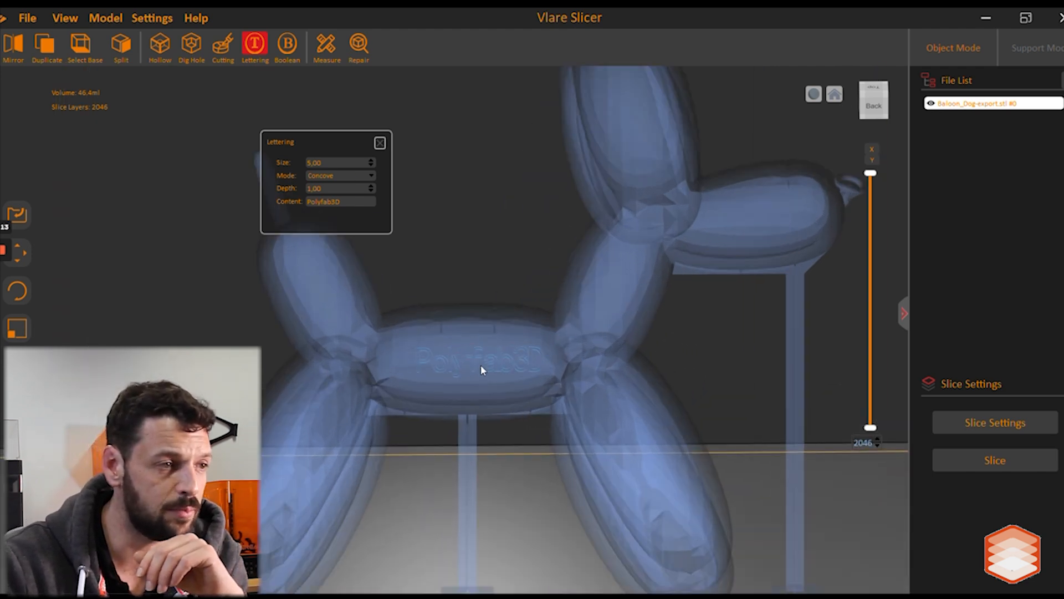
pyautogui.scroll(3, 480, 363)
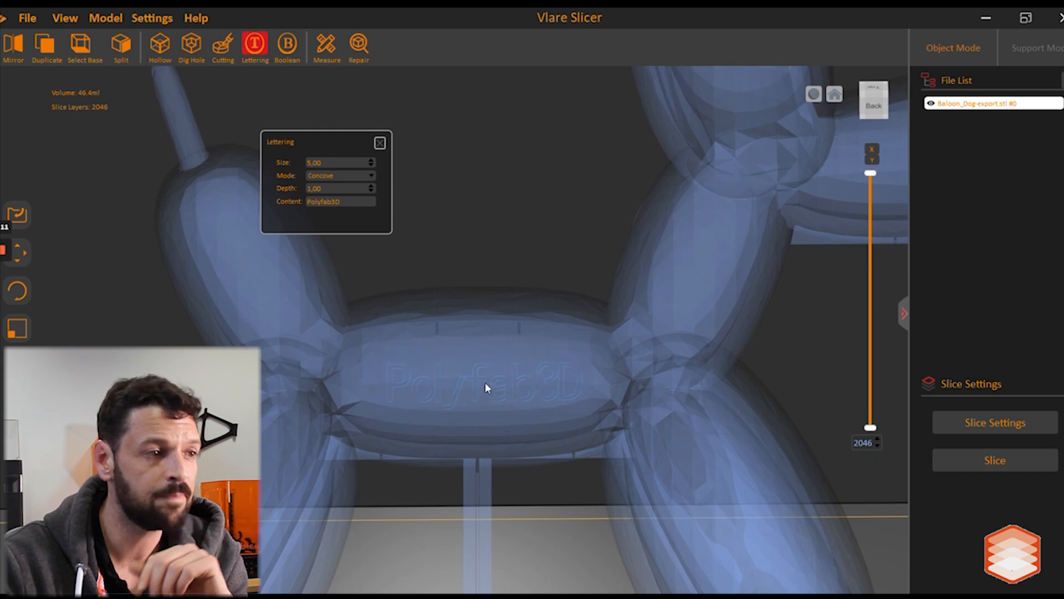
pyautogui.click(479, 378)
# Engrave the same Polyfab3D lettering on the opposite side of the dog's body and close the Lettering tool.
pyautogui.moveTo(479, 378); pyautogui.dragTo(349, 370)
pyautogui.click(527, 352)
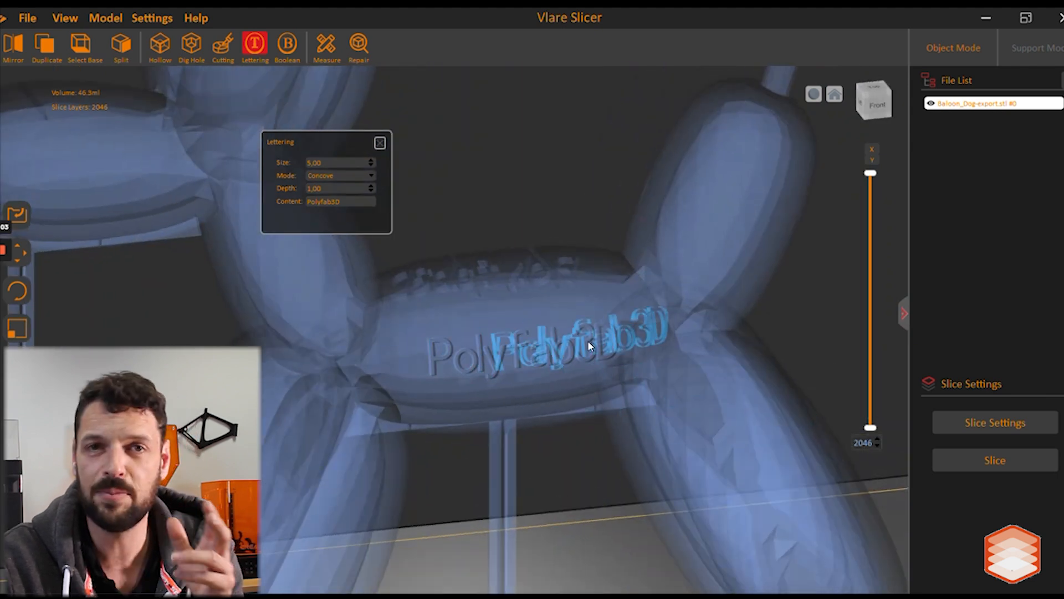
pyautogui.click(382, 144)
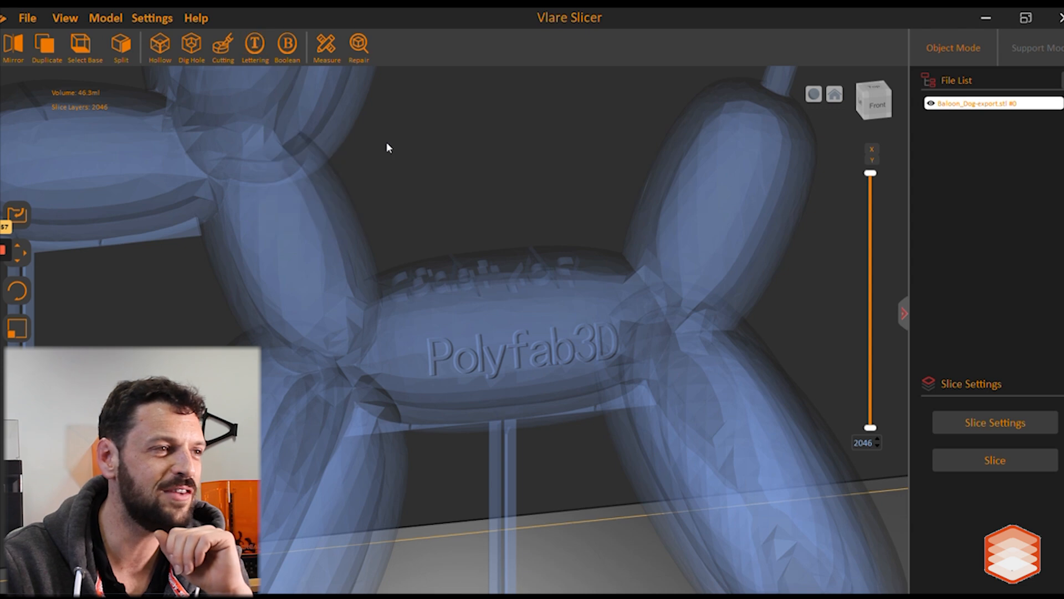
pyautogui.scroll(-6, 469, 207)
pyautogui.moveTo(673, 286); pyautogui.dragTo(547, 341, button='right')
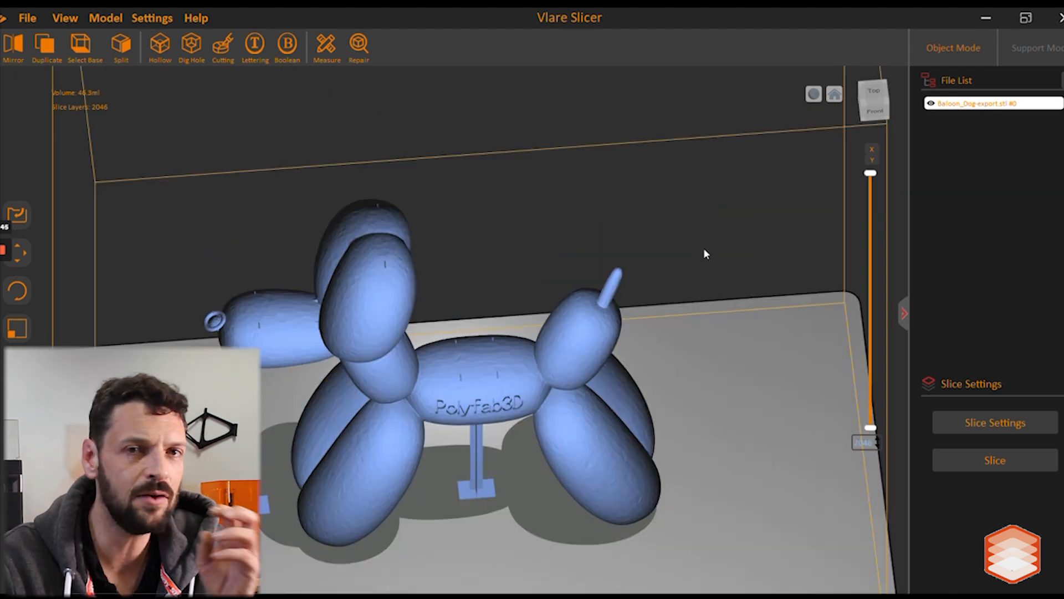
# Load 20mm_cube.stl next to the dog, decline the enlargement to keep its original size, and move it slightly towards the plate's front.
pyautogui.moveTo(751, 324); pyautogui.dragTo(750, 292)
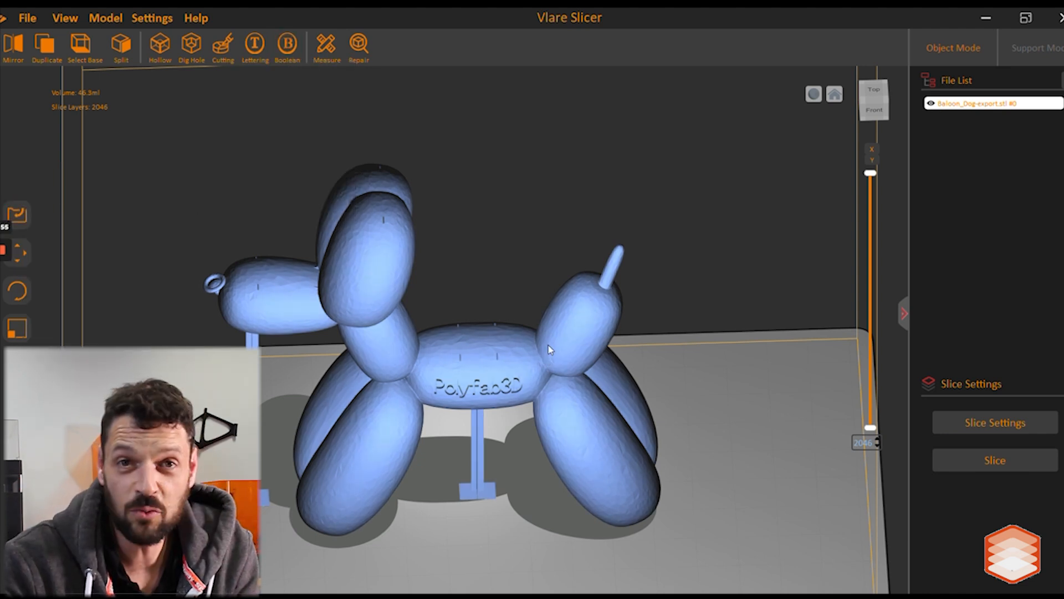
pyautogui.click(26, 20)
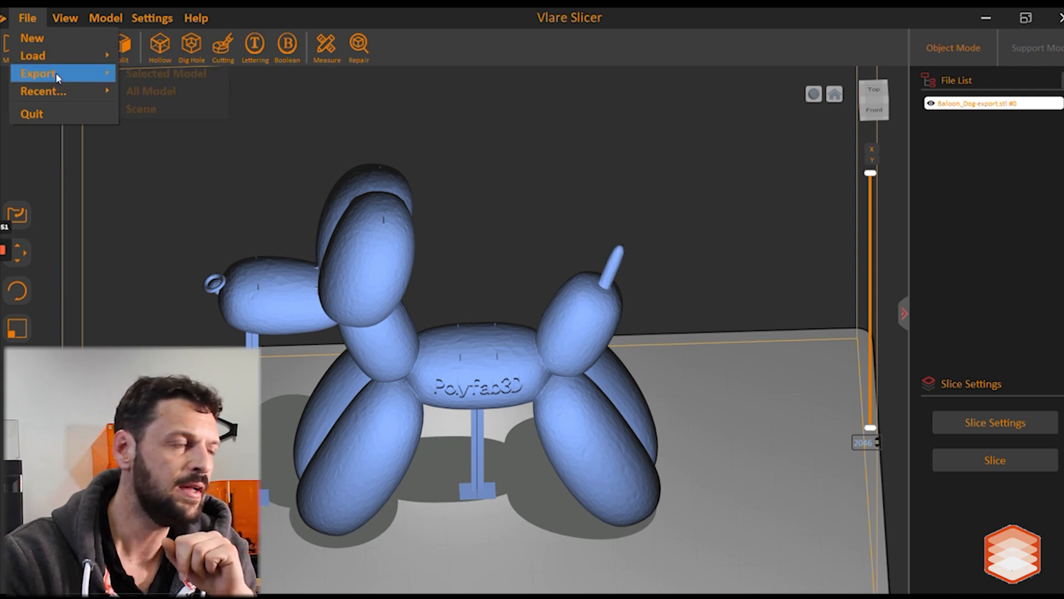
pyautogui.moveTo(73, 92)
pyautogui.click(180, 109)
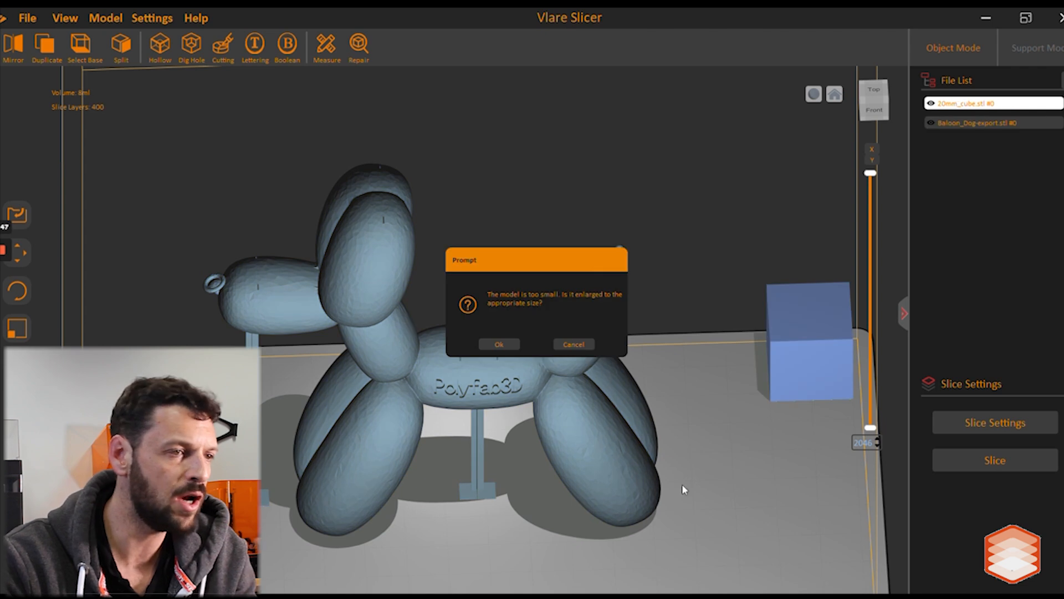
pyautogui.click(574, 345)
pyautogui.moveTo(810, 375); pyautogui.dragTo(732, 425)
# Scale the cube into a long, thin block at its original height and move it closer to the plate's front edge.
pyautogui.click(17, 327)
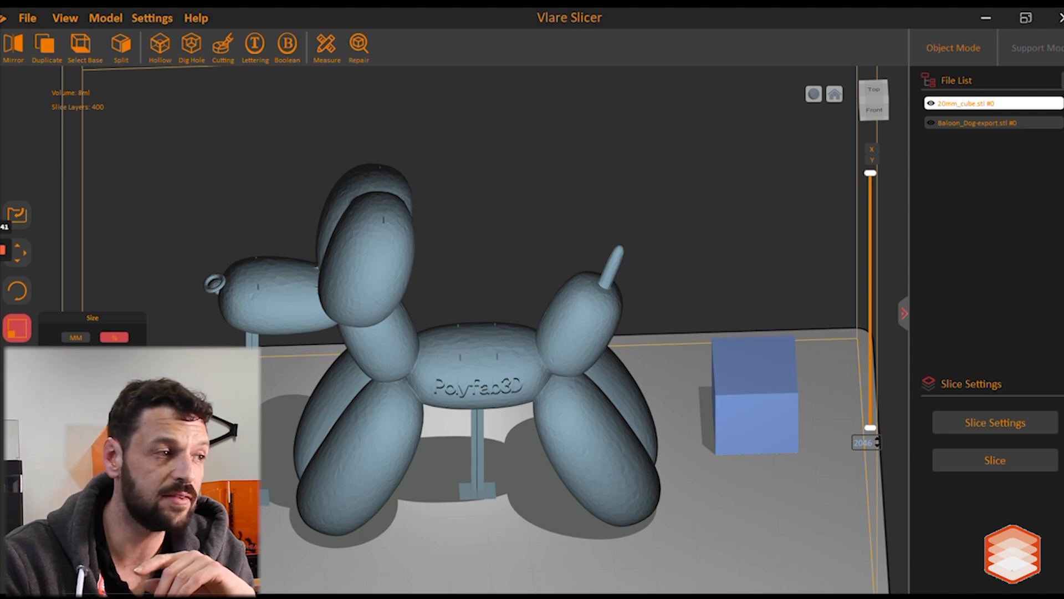
pyautogui.scroll(3, 755, 396)
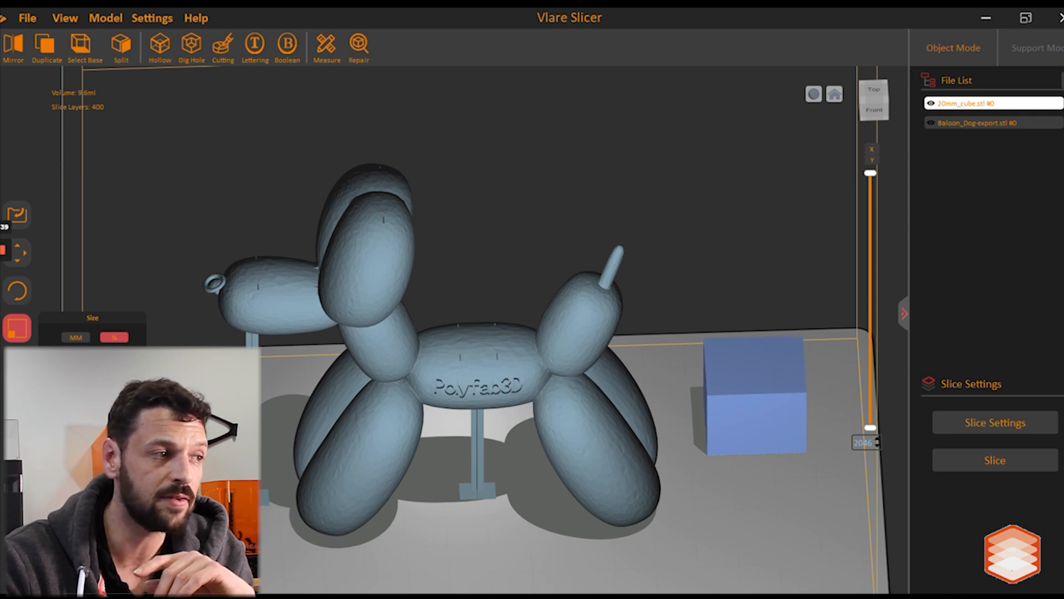
pyautogui.scroll(1, 755, 397)
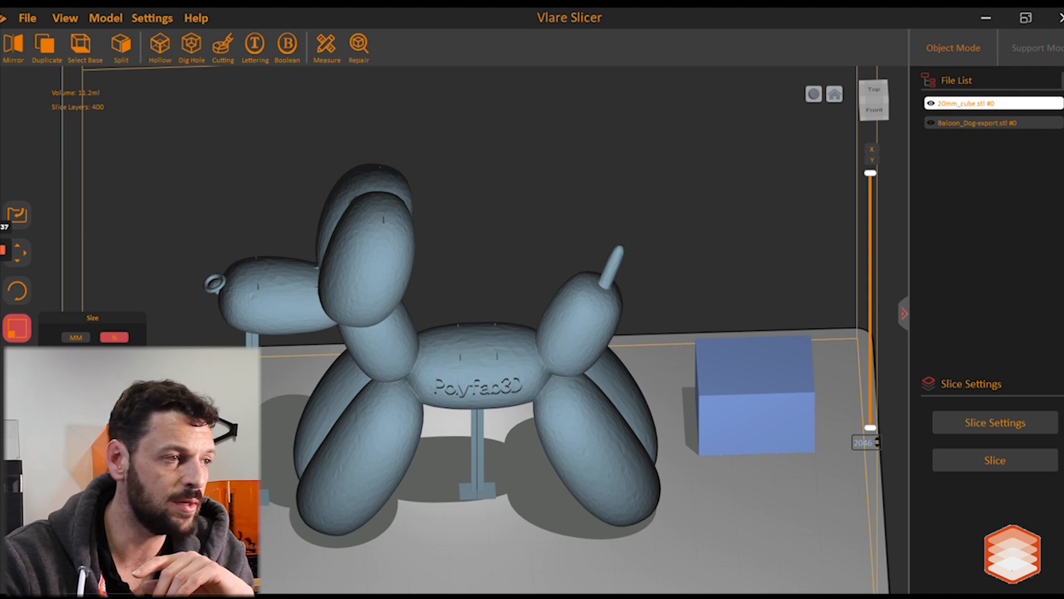
pyautogui.scroll(-1, 755, 396)
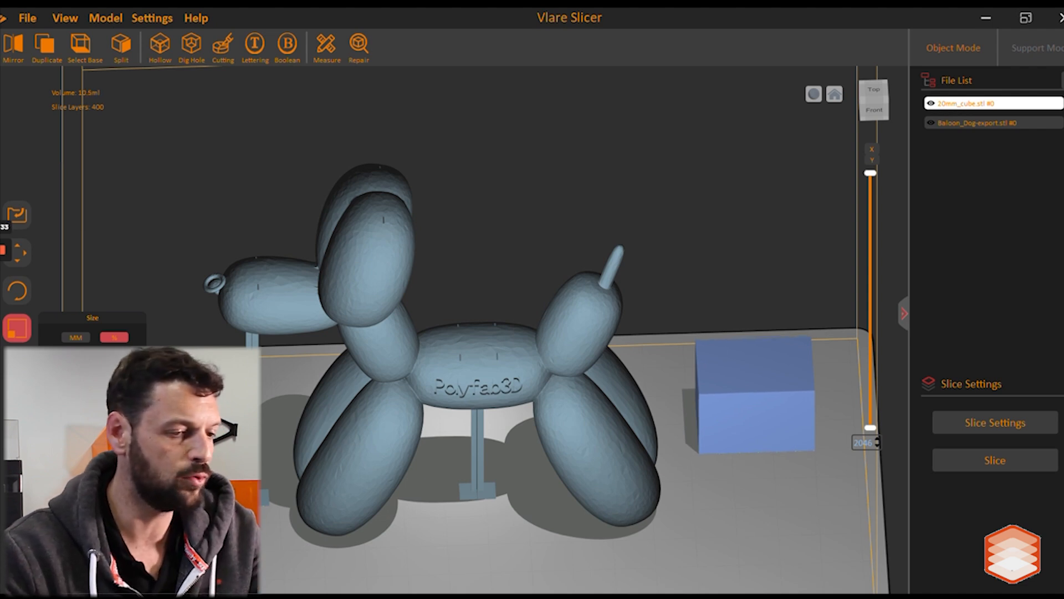
pyautogui.scroll(-2, 755, 396)
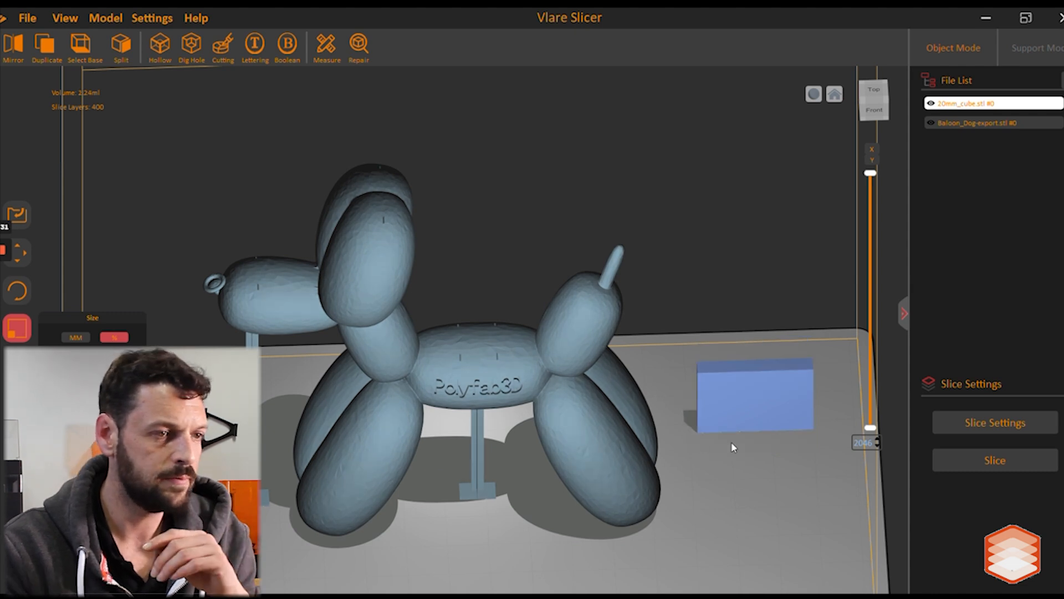
pyautogui.click(735, 440)
pyautogui.click(752, 415)
pyautogui.moveTo(763, 384); pyautogui.dragTo(771, 452)
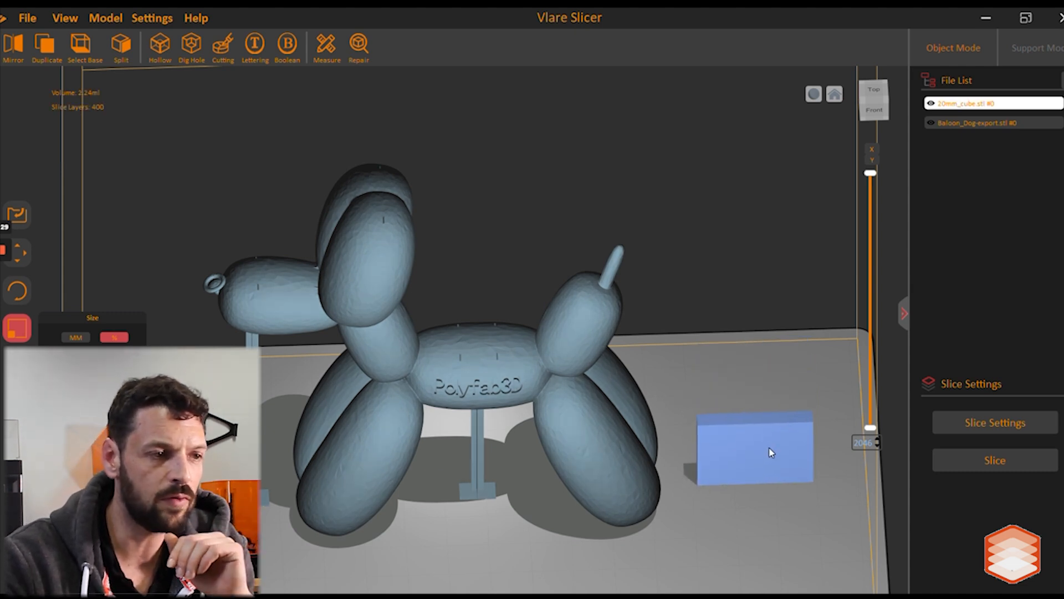
# Place the block along the dog's back in the Boolean tool, check its fit against the body, and close the tool.
pyautogui.click(288, 45)
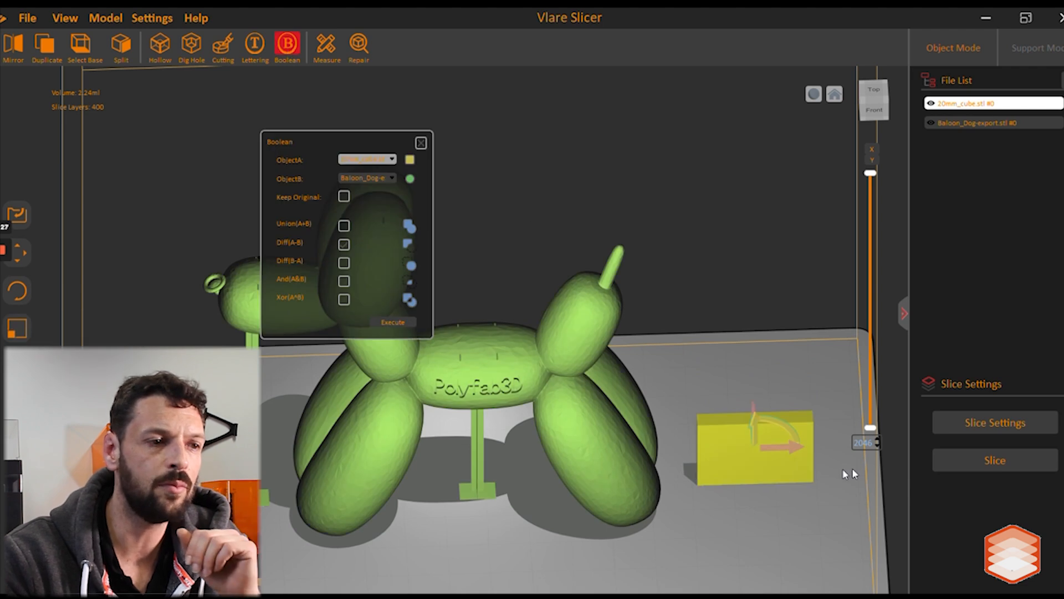
pyautogui.moveTo(792, 450); pyautogui.dragTo(482, 332)
pyautogui.moveTo(541, 241); pyautogui.dragTo(532, 393)
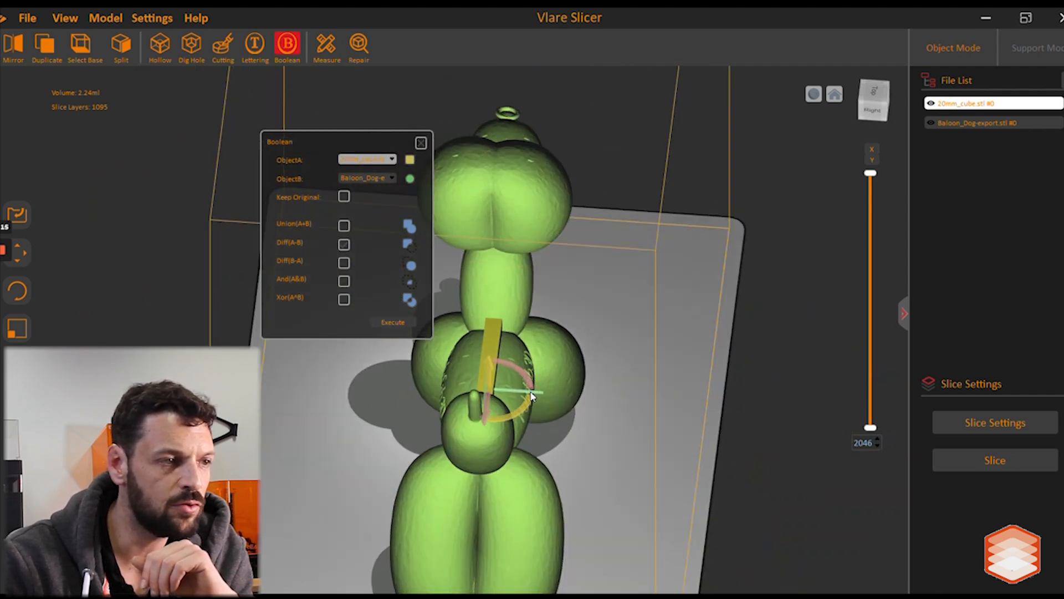
pyautogui.click(710, 381)
pyautogui.moveTo(710, 381); pyautogui.dragTo(481, 428)
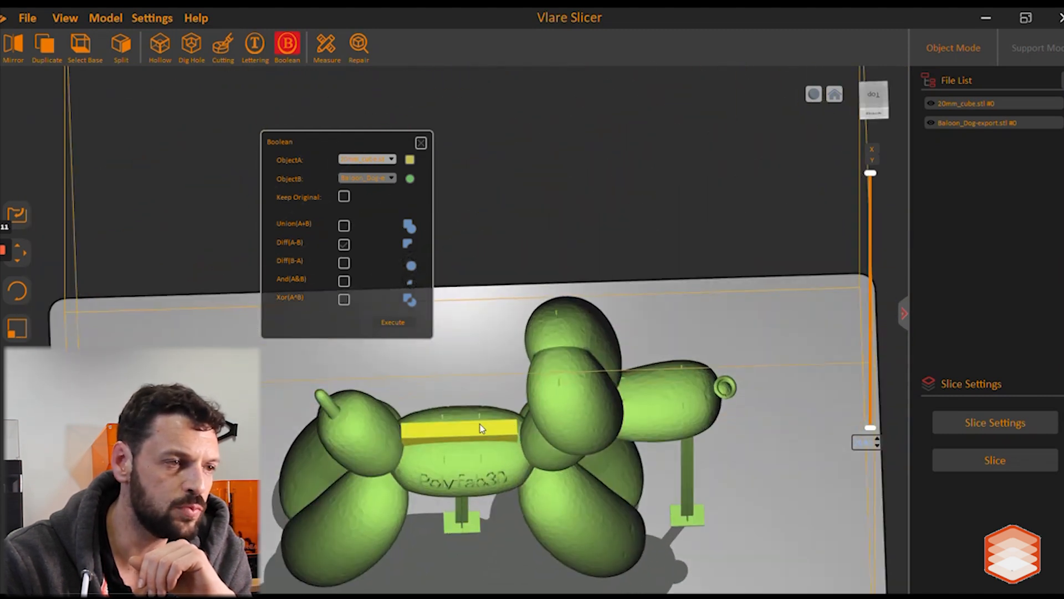
pyautogui.click(480, 428)
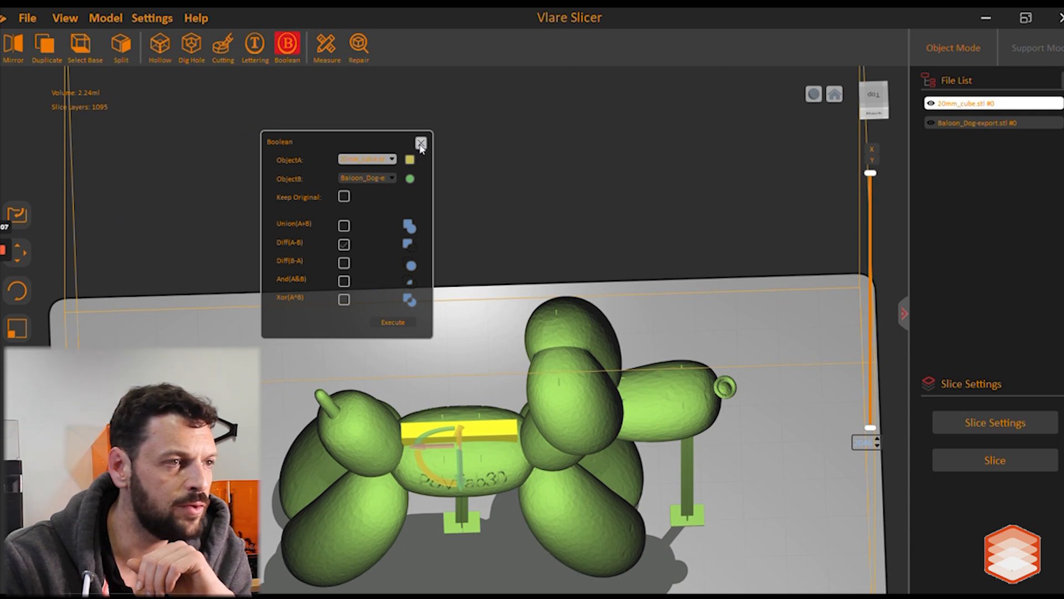
pyautogui.click(420, 144)
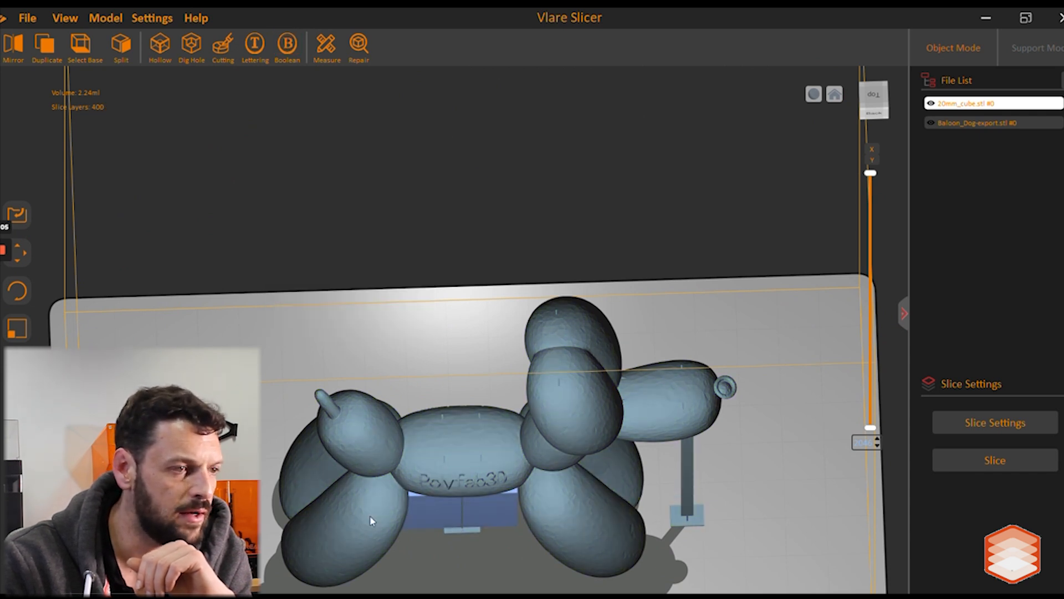
# Shorten the block in two small scaling changes and recentre it along the dog's body between the legs.
pyautogui.click(9, 330)
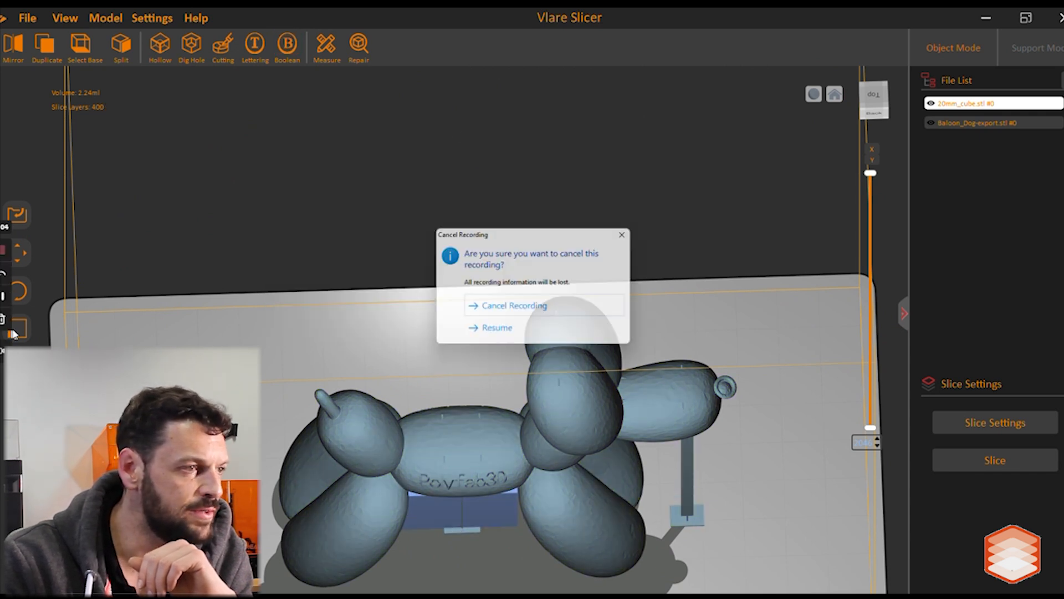
pyautogui.click(548, 337)
pyautogui.click(18, 328)
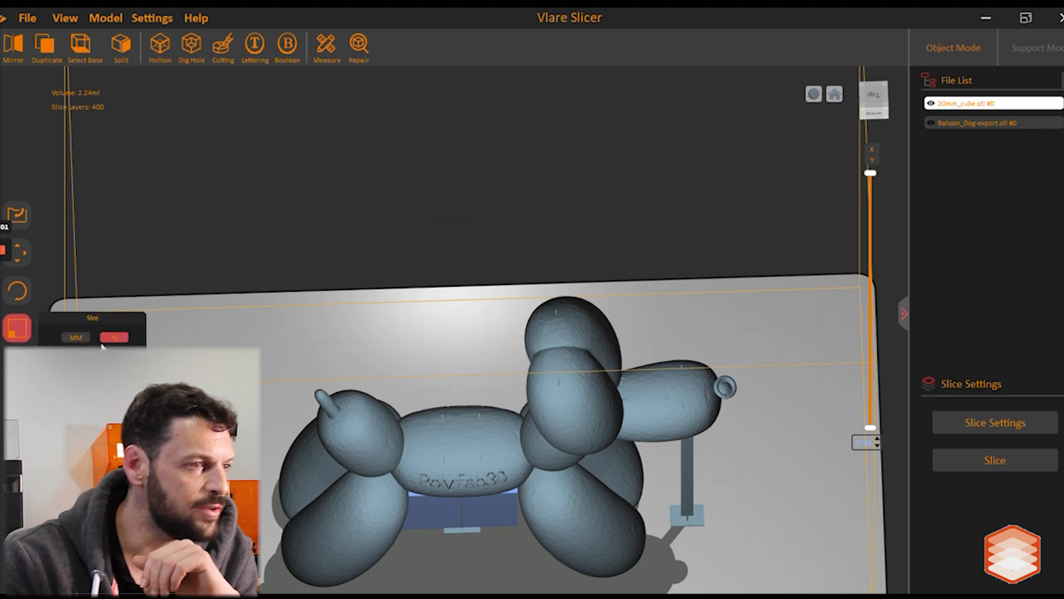
pyautogui.click(114, 363)
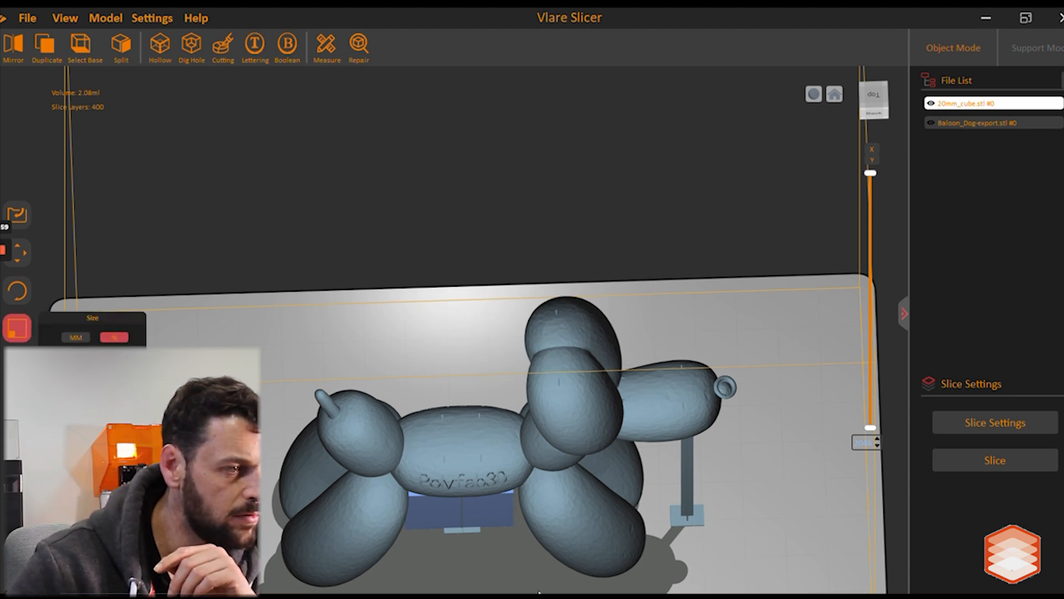
pyautogui.moveTo(494, 518); pyautogui.dragTo(497, 518)
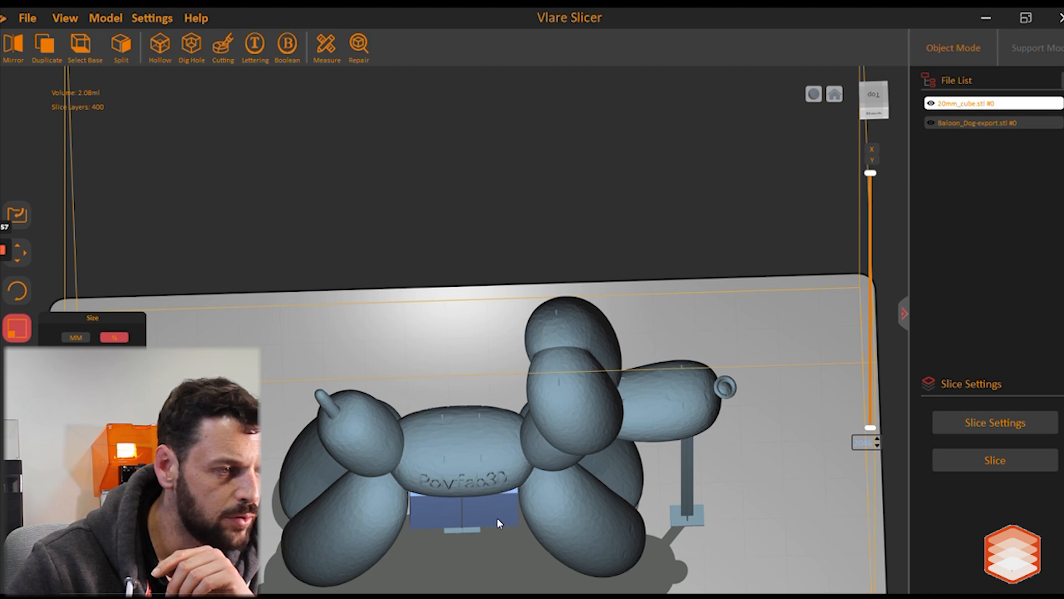
pyautogui.click(114, 364)
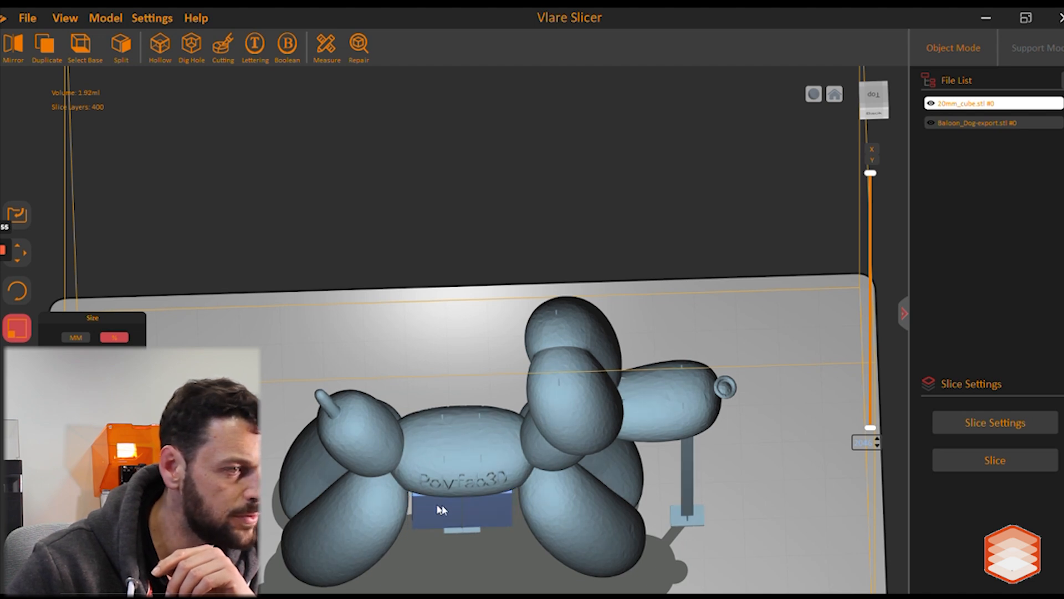
pyautogui.click(482, 522)
pyautogui.click(481, 519)
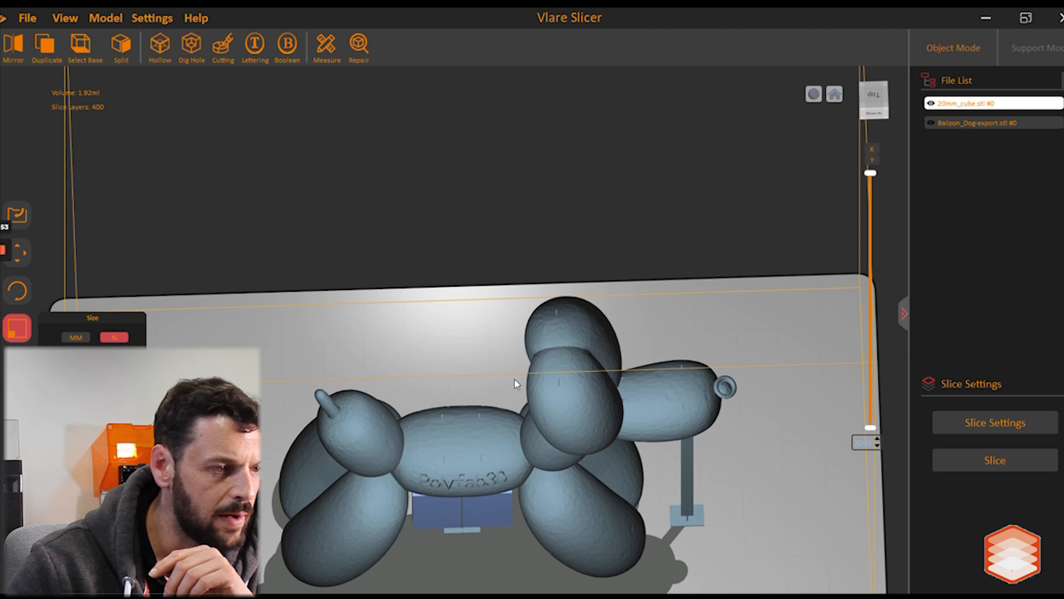
# Raise the block into the top of the dog's back and subtract it from the dog with Boolean Diff(B-A).
pyautogui.click(287, 44)
pyautogui.moveTo(506, 514); pyautogui.dragTo(507, 450, button='right')
pyautogui.moveTo(461, 424); pyautogui.dragTo(459, 291)
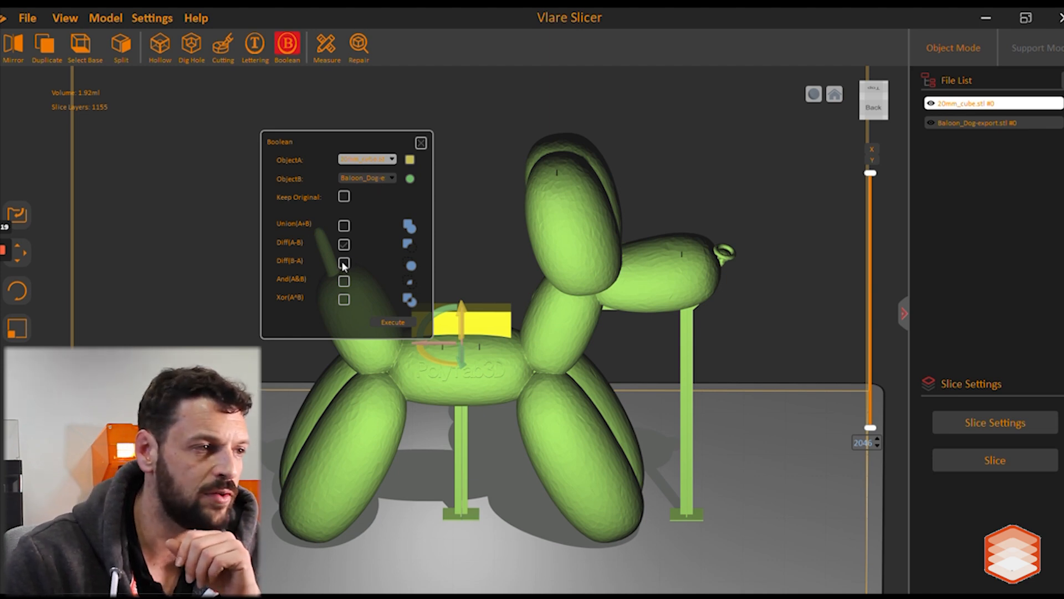
pyautogui.click(403, 323)
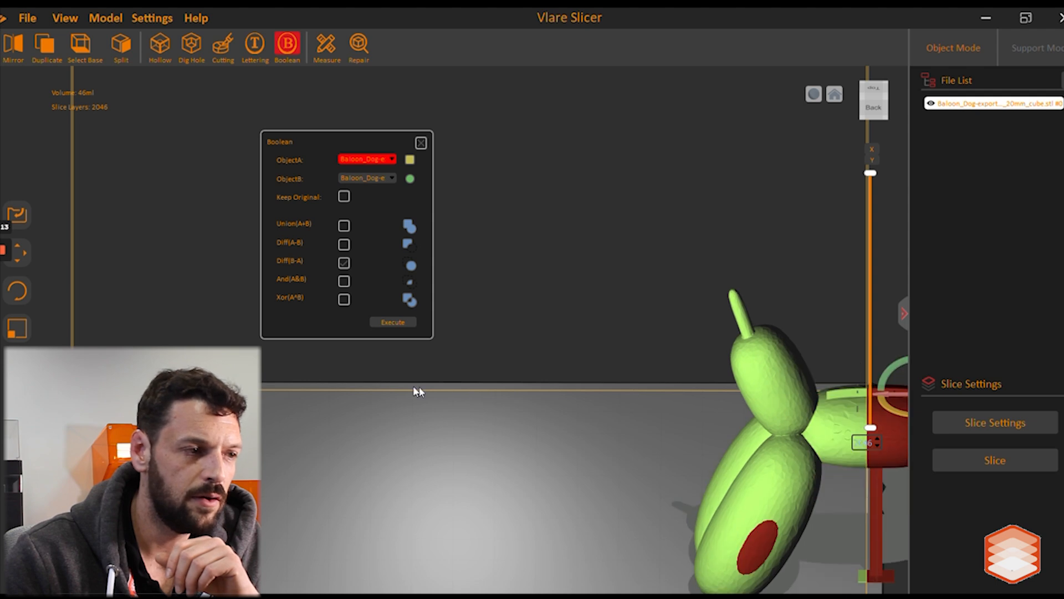
# Inspect the cut in the dog's back and the hollow legs down to layer 536, and close the Boolean tool.
pyautogui.moveTo(507, 370); pyautogui.dragTo(504, 496, button='right')
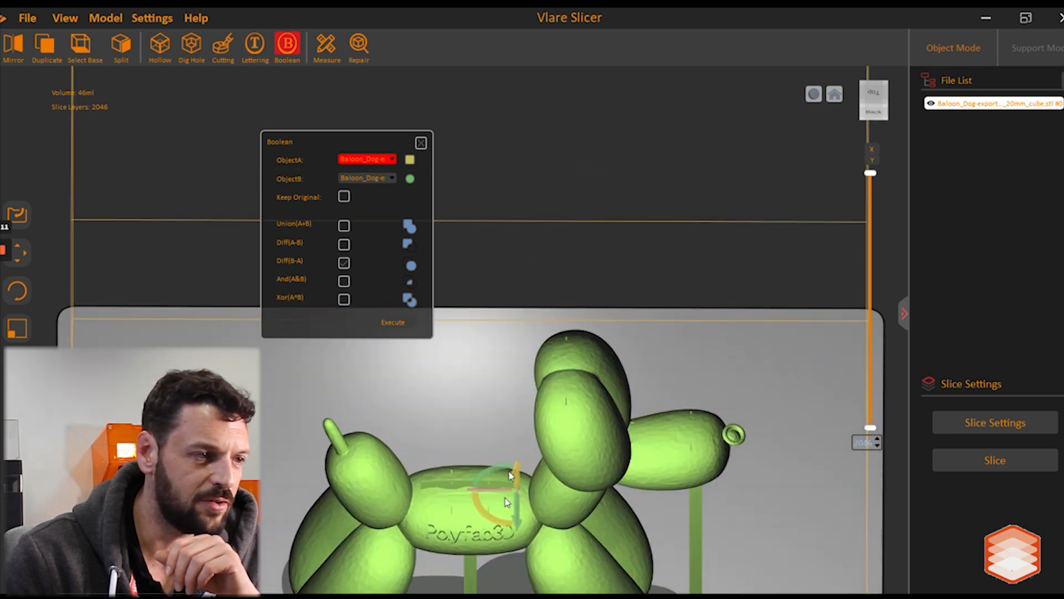
pyautogui.scroll(1, 505, 493)
pyautogui.moveTo(506, 493); pyautogui.dragTo(522, 466, button='middle')
pyautogui.moveTo(524, 470); pyautogui.dragTo(518, 513, button='right')
pyautogui.moveTo(519, 513); pyautogui.dragTo(522, 435, button='middle')
pyautogui.moveTo(869, 175); pyautogui.dragTo(864, 368)
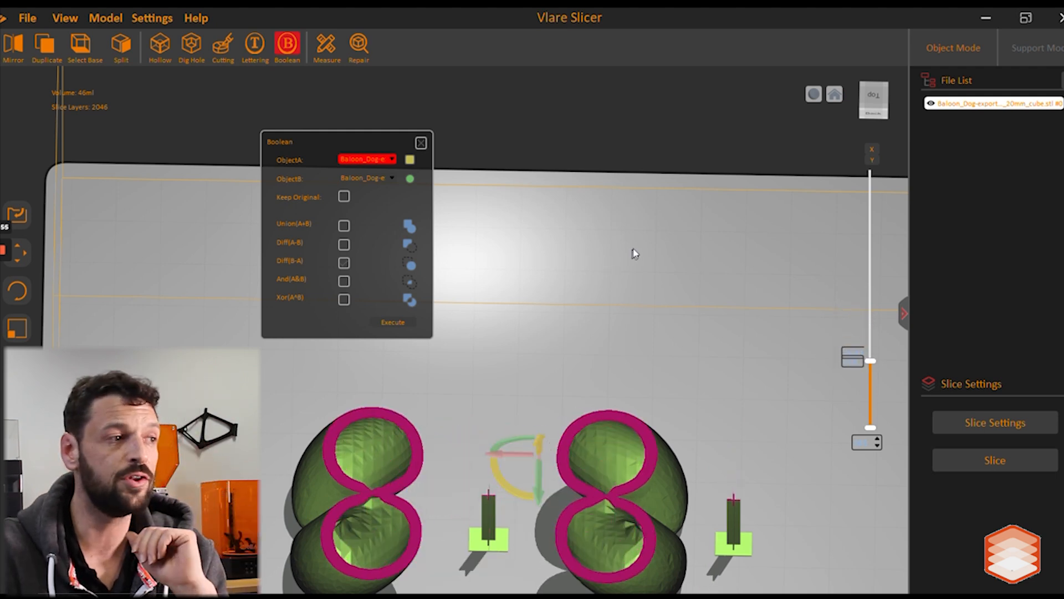
pyautogui.scroll(-4, 595, 257)
pyautogui.moveTo(674, 371); pyautogui.dragTo(653, 326)
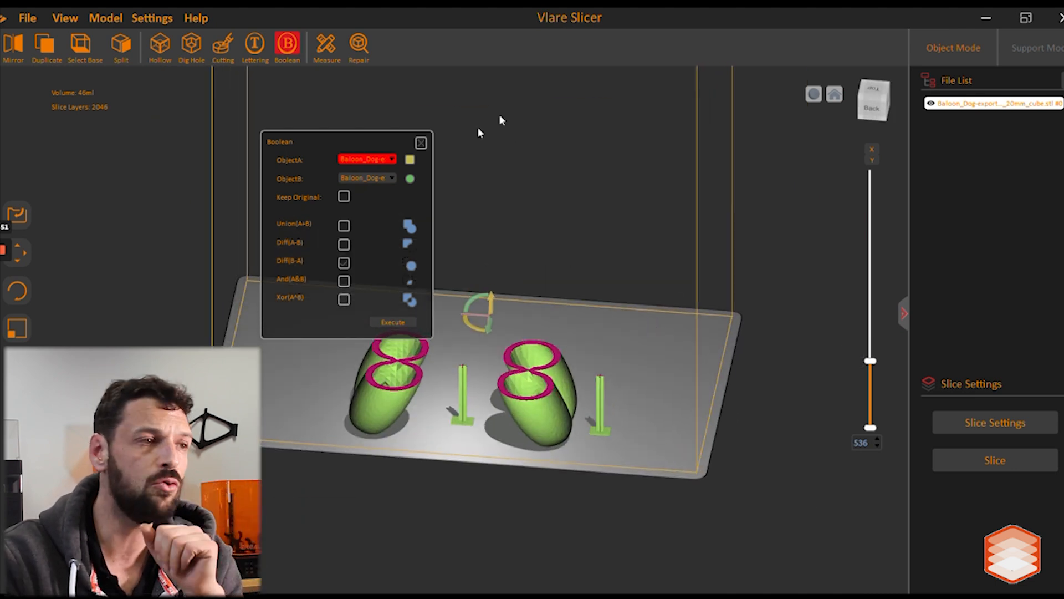
pyautogui.click(421, 144)
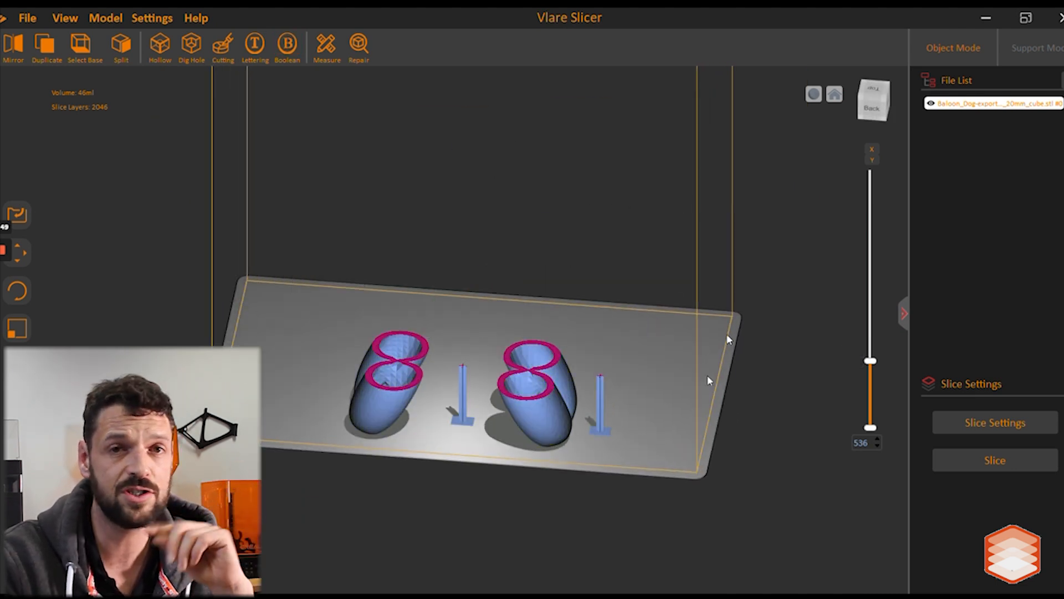
# Shift the dog slightly back on the plate and raise the layer preview to layer 1939 to view the cut back.
pyautogui.moveTo(538, 413); pyautogui.dragTo(546, 386)
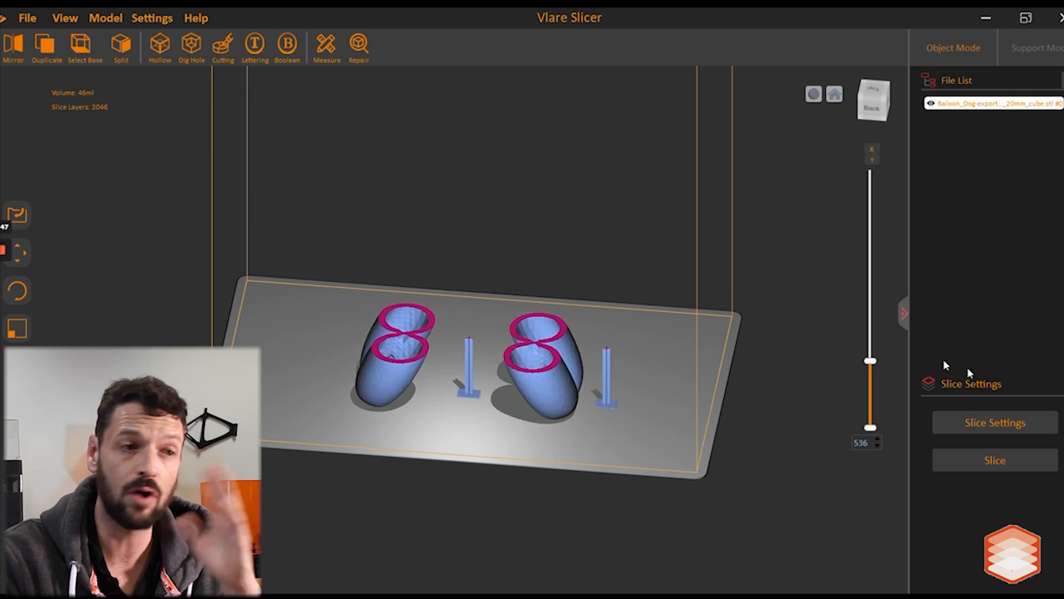
pyautogui.moveTo(869, 363); pyautogui.dragTo(876, 190)
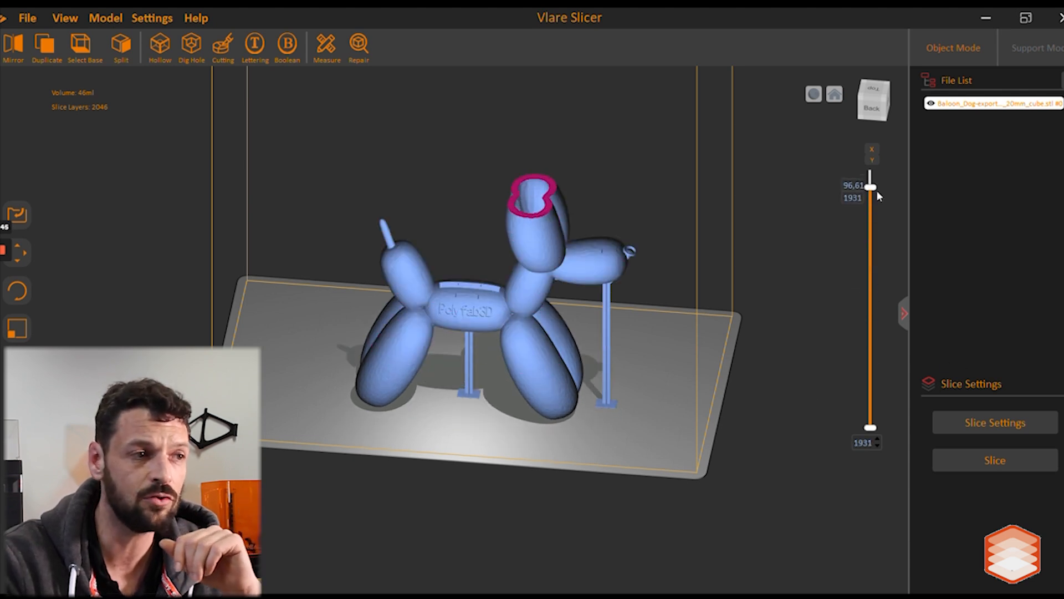
pyautogui.scroll(4, 636, 360)
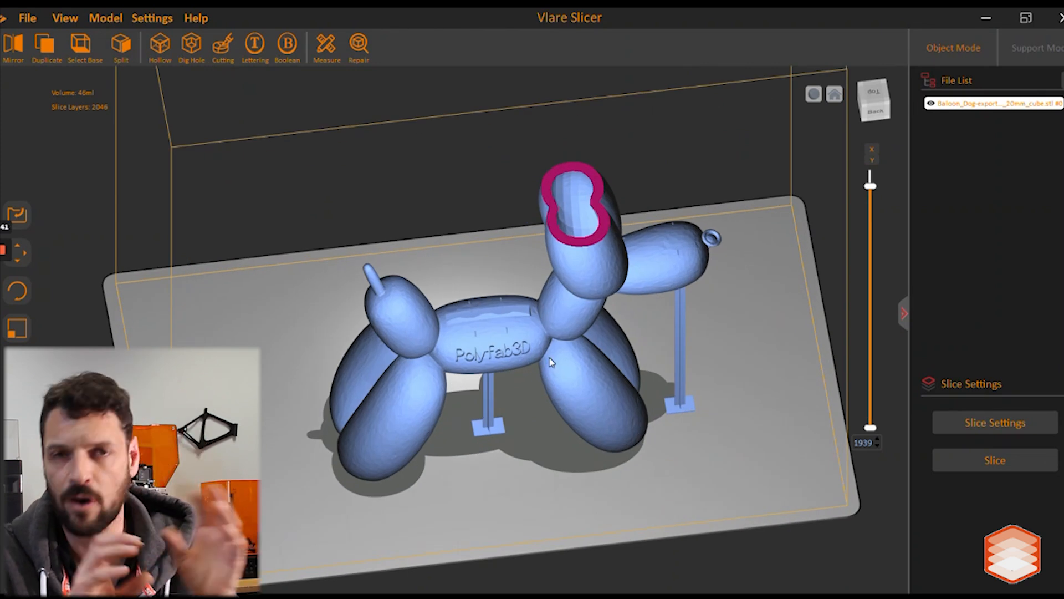
pyautogui.moveTo(743, 388)
pyautogui.mouseDown(button='right')
pyautogui.moveTo(707, 365)
pyautogui.moveTo(729, 373)
pyautogui.mouseUp(button='right')
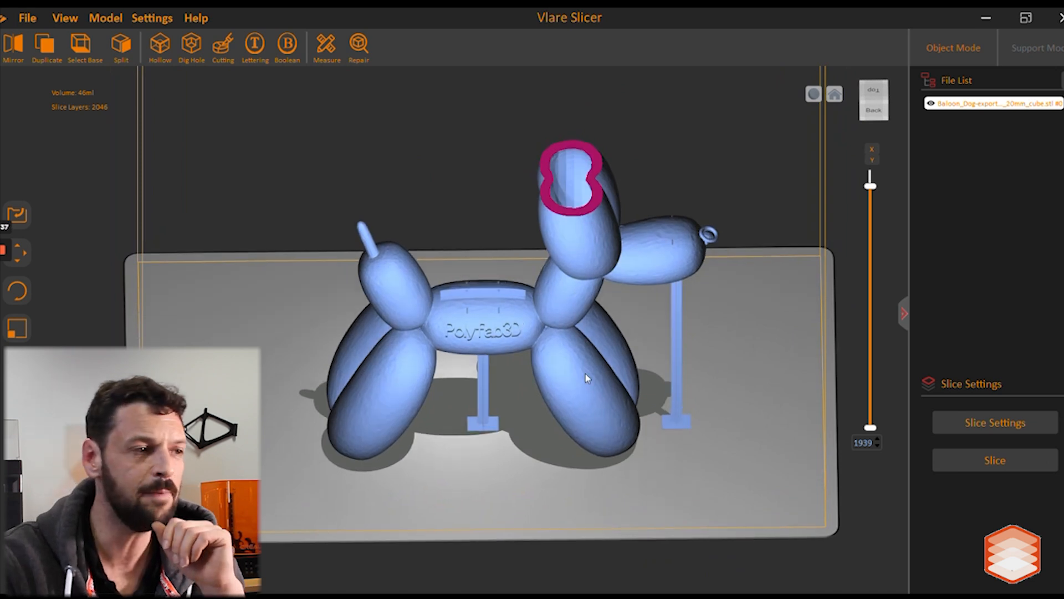
pyautogui.moveTo(577, 369); pyautogui.dragTo(590, 380, button='right')
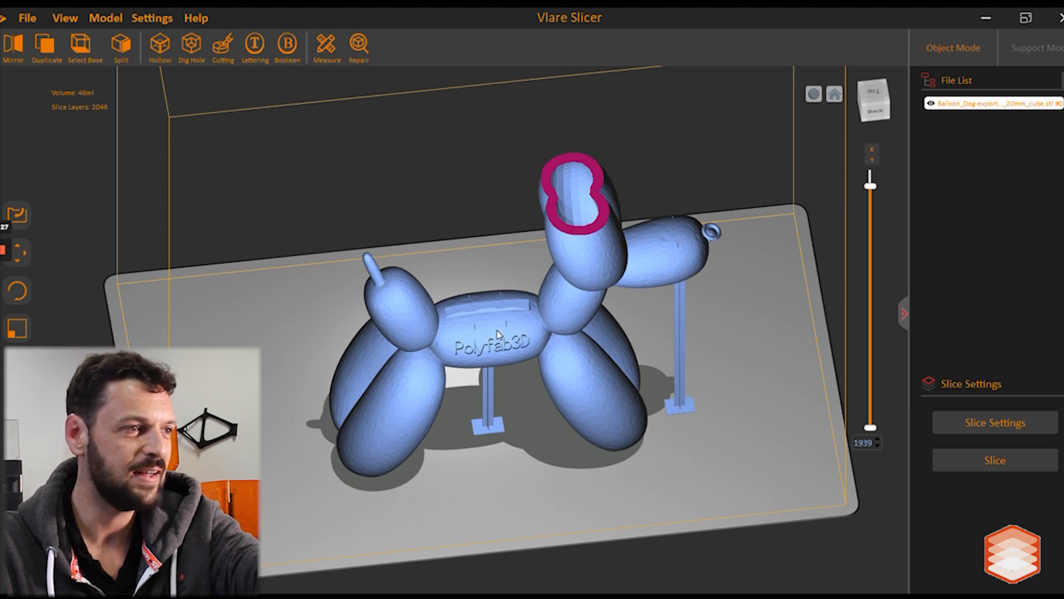
# Look over the options of the Measure tool and close it.
pyautogui.click(328, 48)
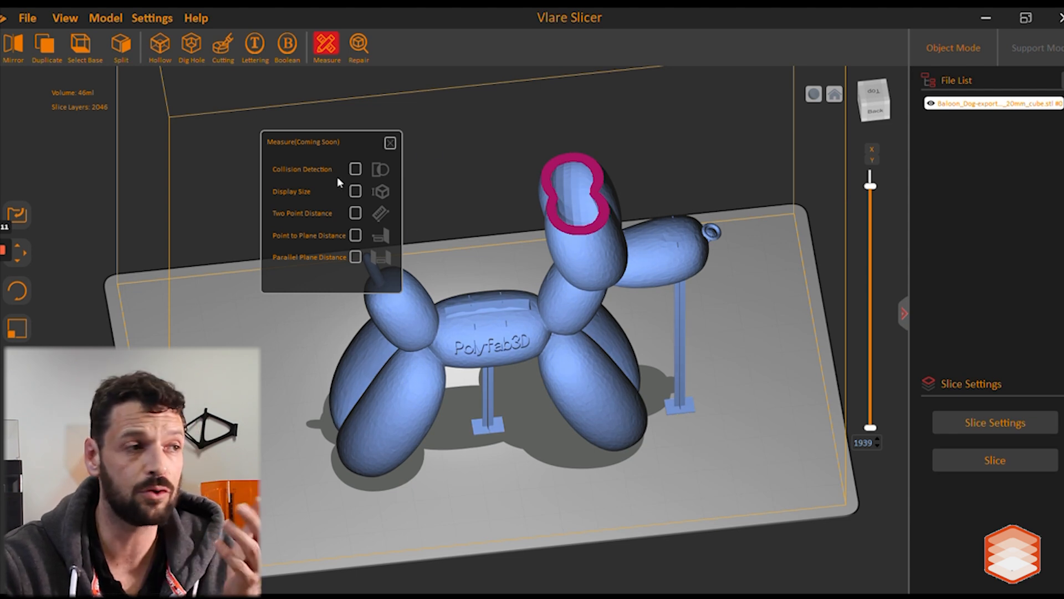
pyautogui.click(391, 143)
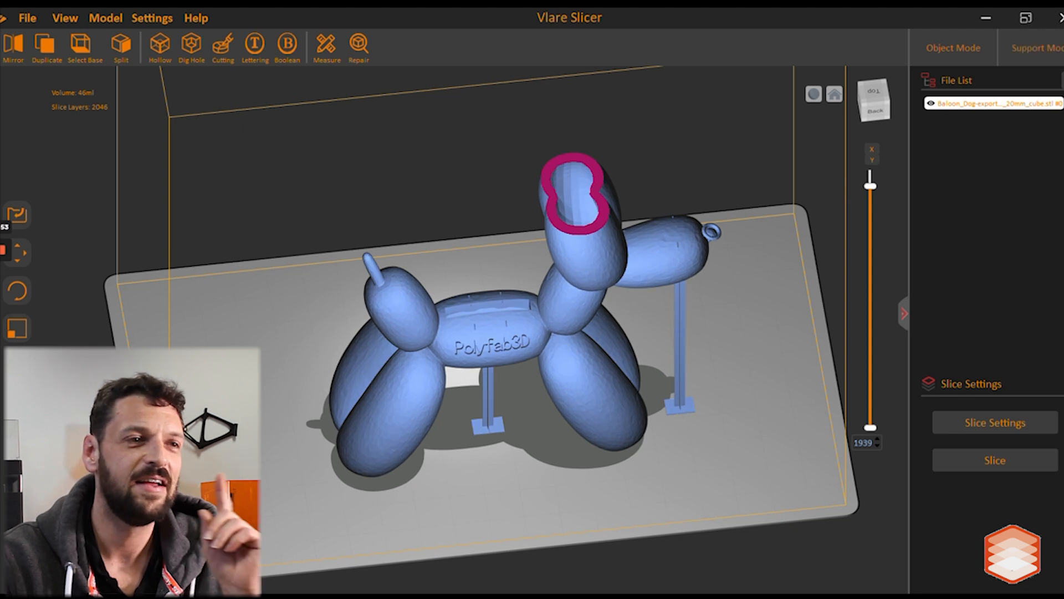
# Switch to Support Mode to examine the Expert trunk settings and the automatic support settings.
pyautogui.click(1042, 49)
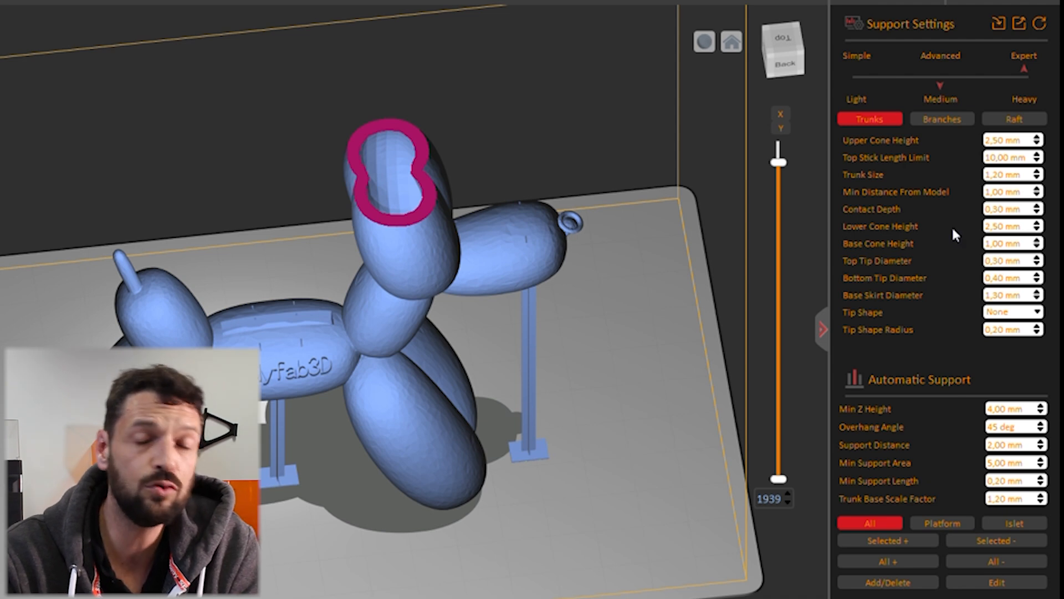
pyautogui.moveTo(952, 229)
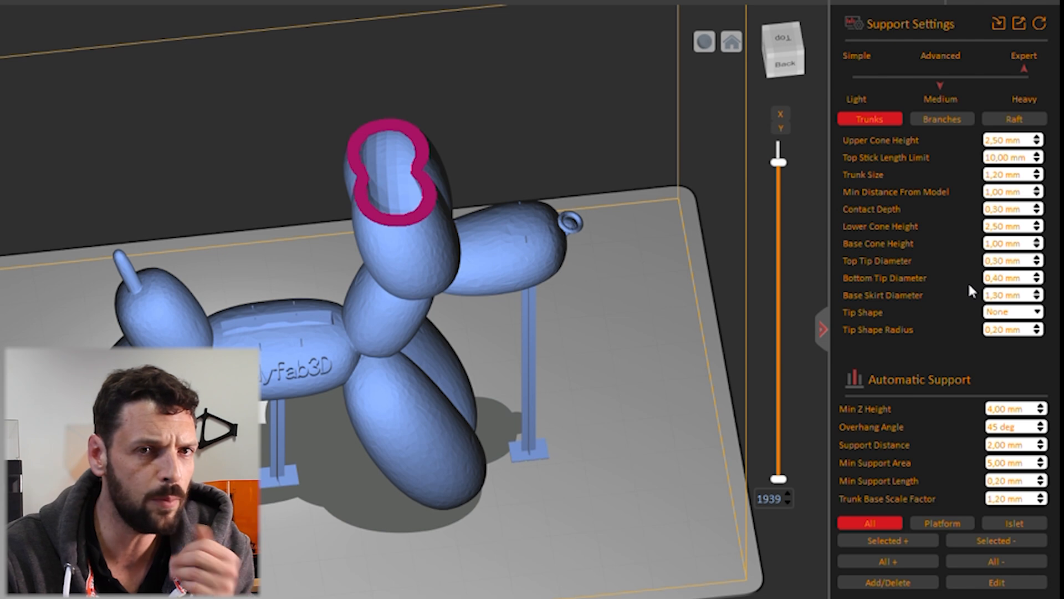
# Generate automatic supports on the whole dog with the All option and raise the layer preview to layer 2126 to view them.
pyautogui.moveTo(684, 421); pyautogui.dragTo(661, 378)
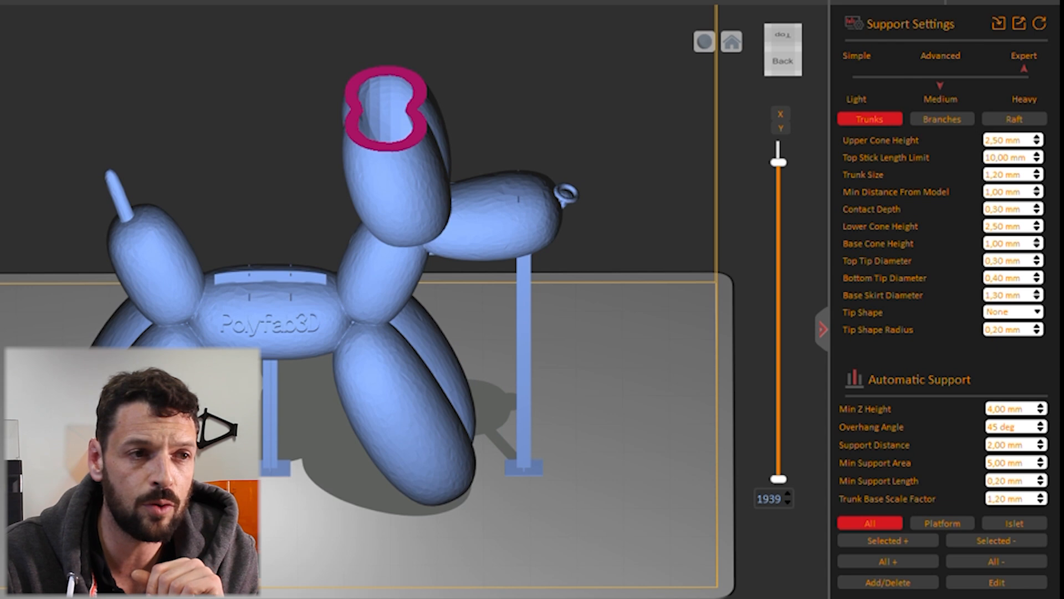
pyautogui.click(881, 561)
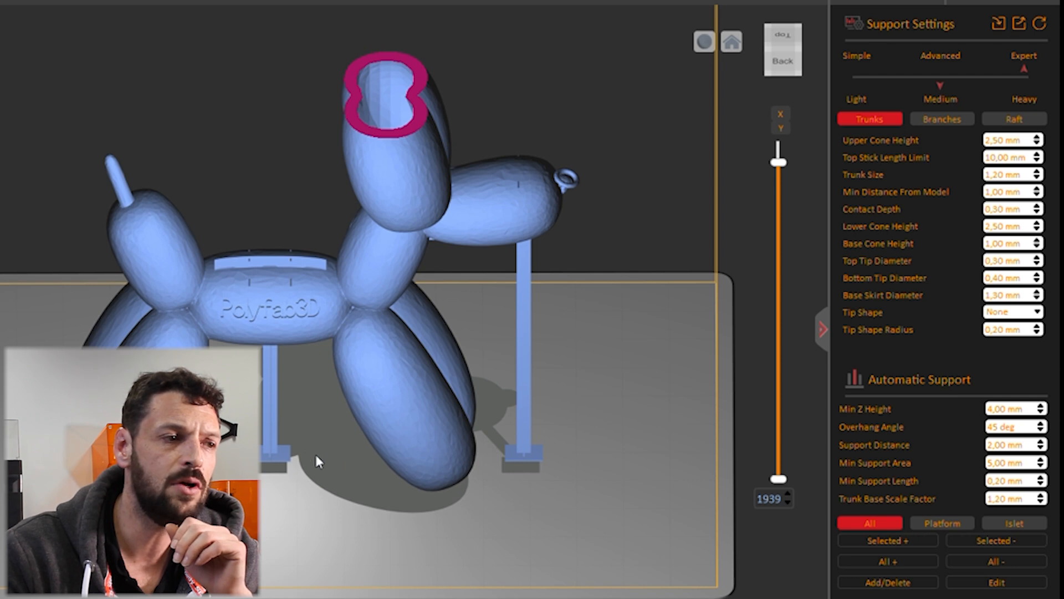
pyautogui.moveTo(778, 162); pyautogui.dragTo(778, 145)
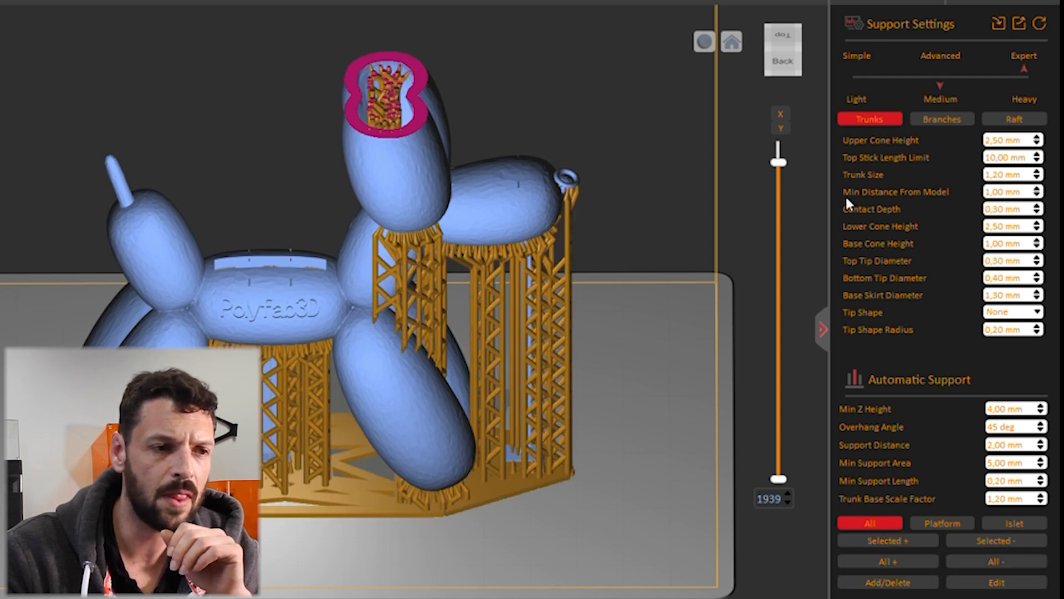
pyautogui.moveTo(373, 371); pyautogui.dragTo(284, 367)
pyautogui.moveTo(469, 463); pyautogui.dragTo(428, 408)
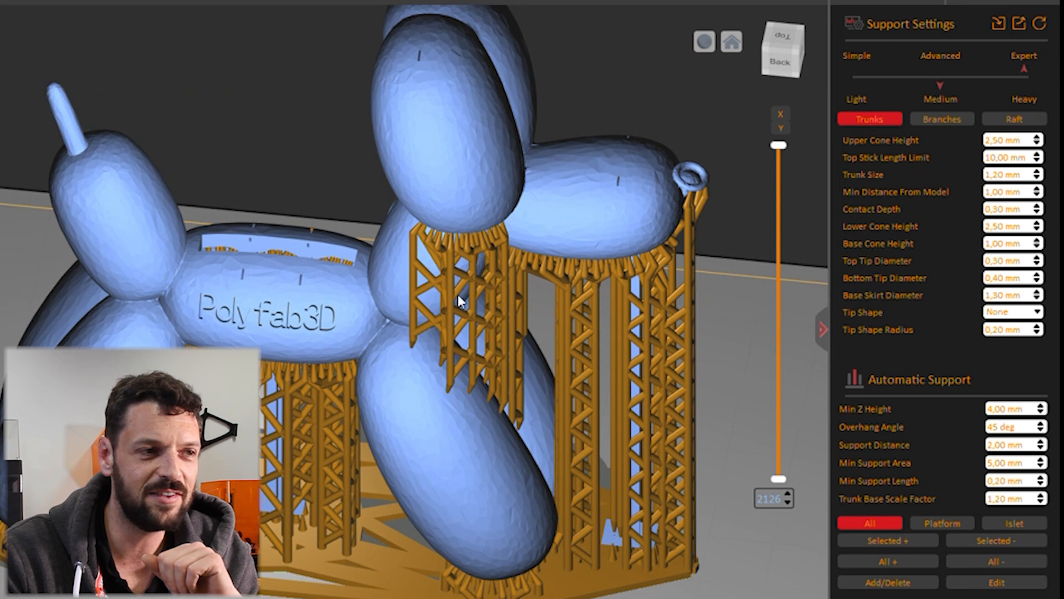
# Replace the dog's supports with automatic Platform-only supports and view them under the head and belly.
pyautogui.click(933, 538)
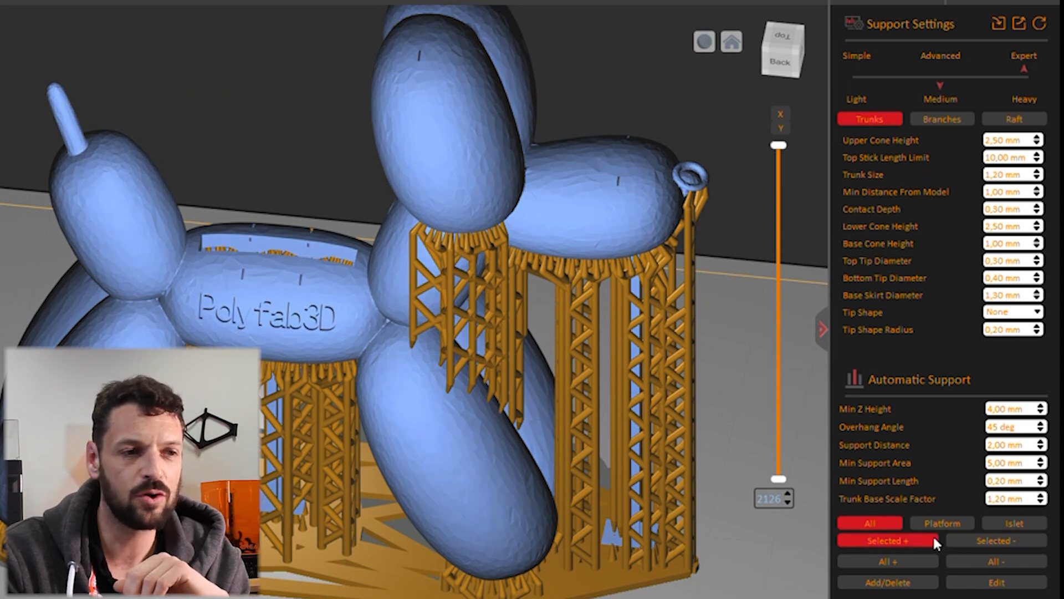
pyautogui.click(942, 523)
pyautogui.click(899, 555)
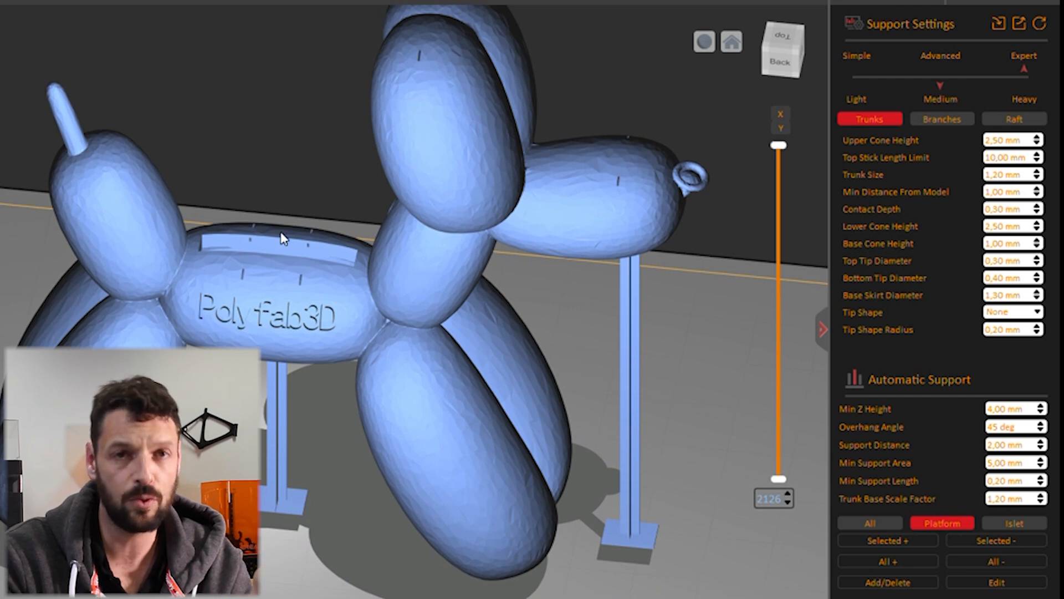
pyautogui.moveTo(594, 368); pyautogui.dragTo(482, 71)
pyautogui.moveTo(450, 327); pyautogui.dragTo(285, 125)
pyautogui.scroll(5, 335, 178)
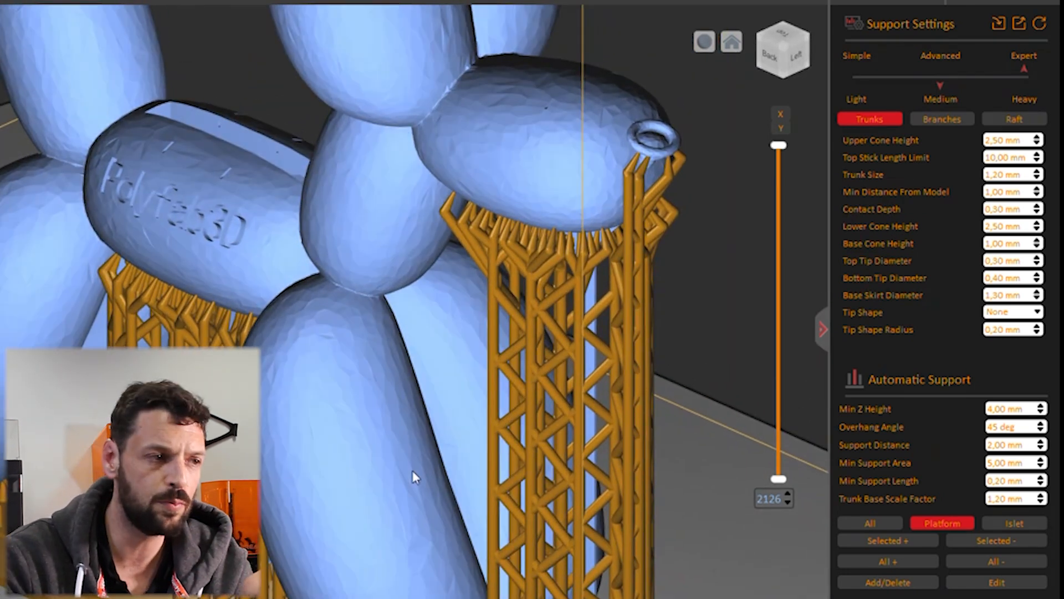
pyautogui.moveTo(432, 373); pyautogui.dragTo(582, 499)
# Turn on manual support editing and switch it to the Add/Delete mode.
pyautogui.click(996, 582)
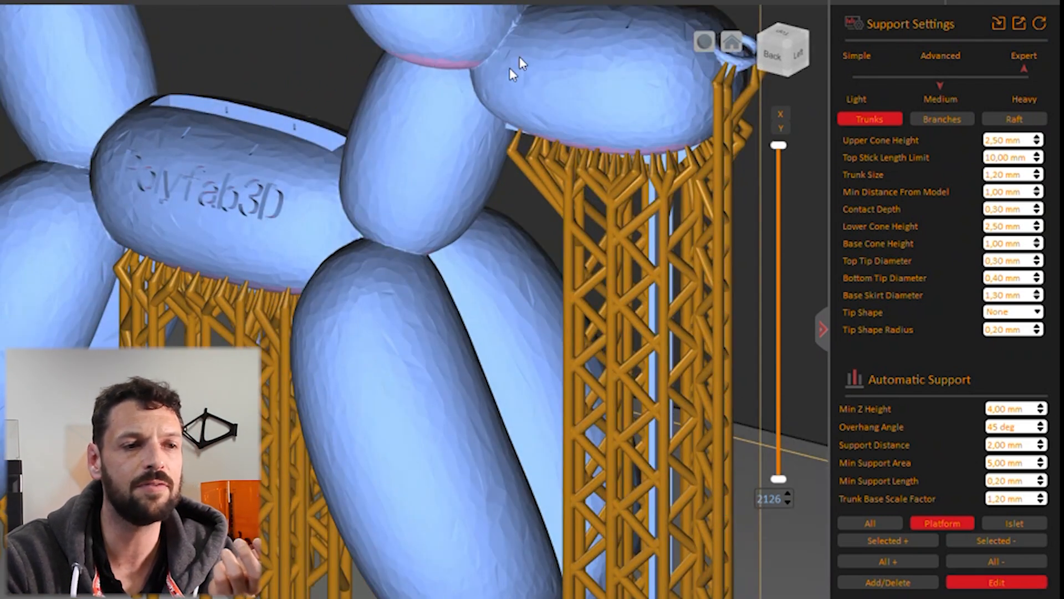
pyautogui.click(881, 582)
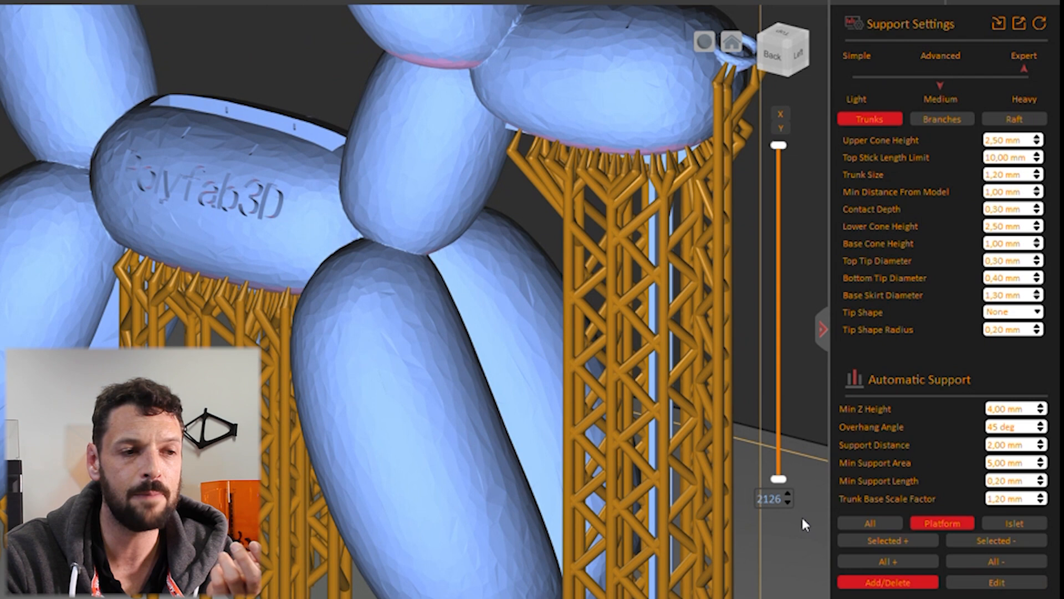
pyautogui.click(419, 56)
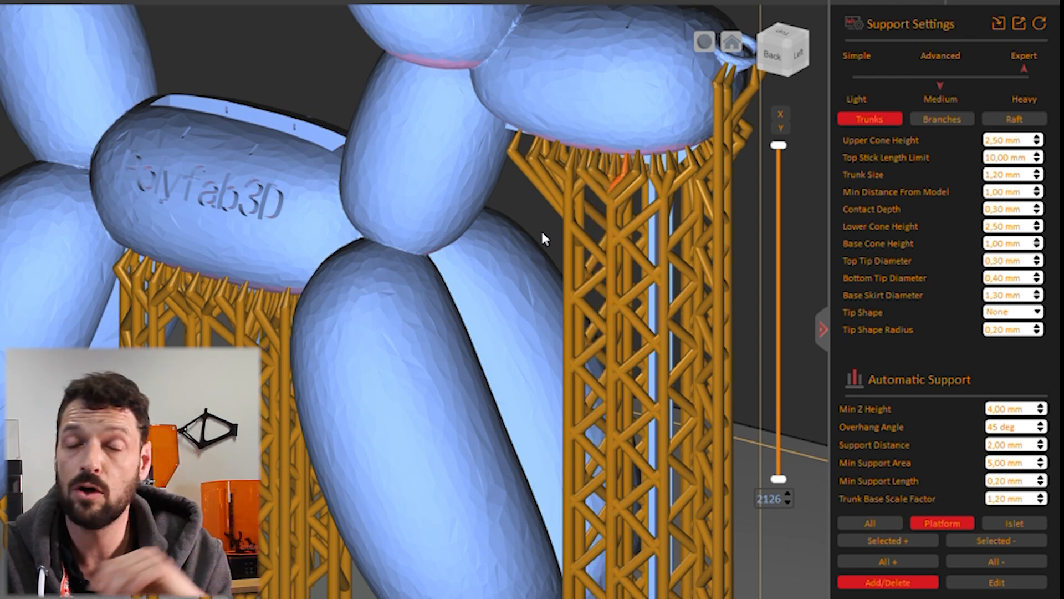
# Examine the support tips and trunks under the engraved belly, and view the Branches and Raft support settings.
pyautogui.scroll(-2, 354, 327)
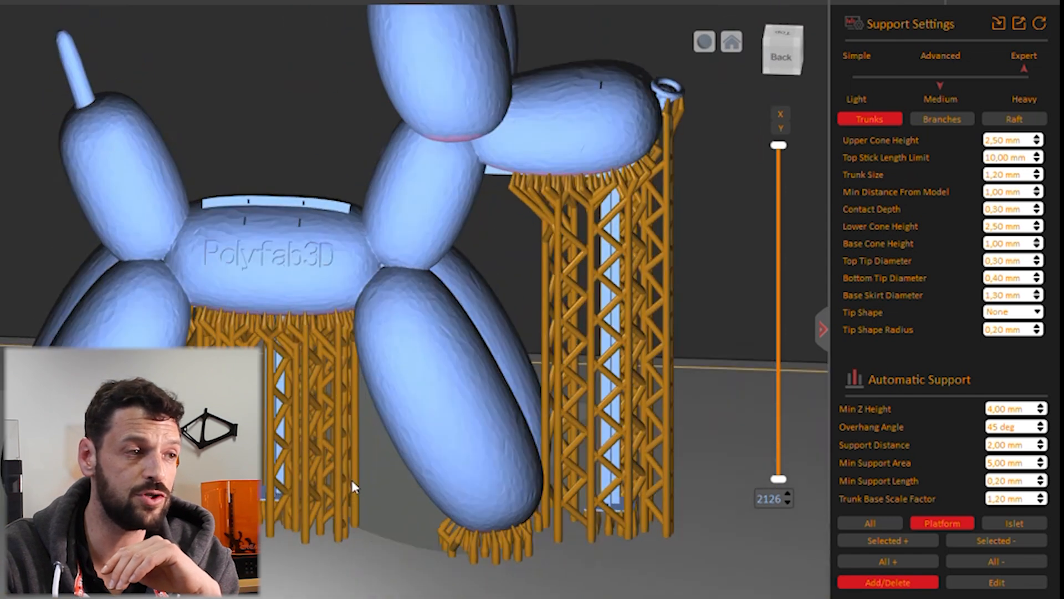
pyautogui.scroll(5, 301, 380)
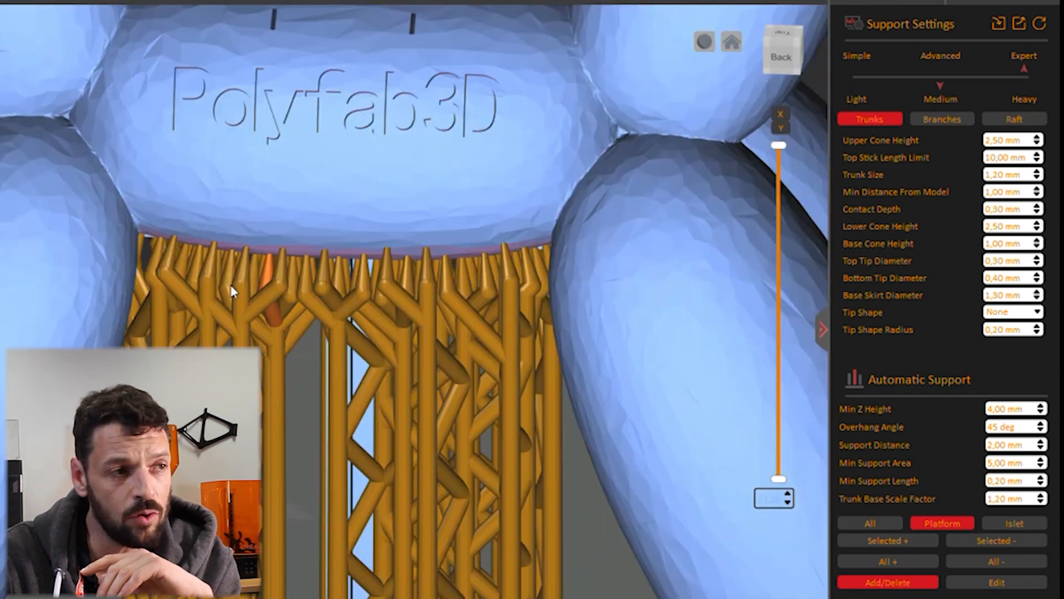
pyautogui.scroll(2, 449, 297)
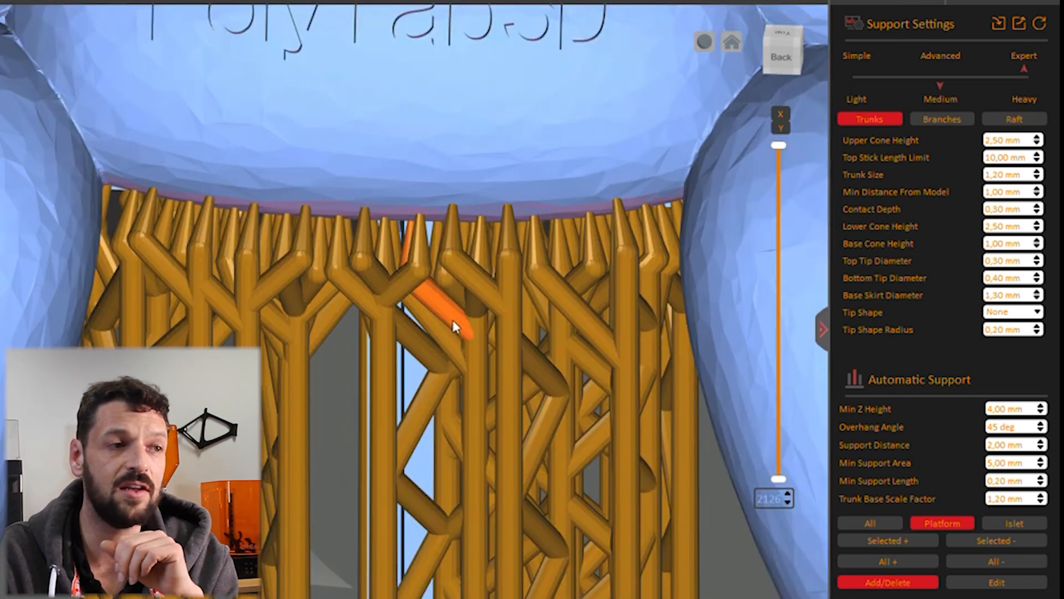
pyautogui.moveTo(417, 389); pyautogui.dragTo(437, 344, button='right')
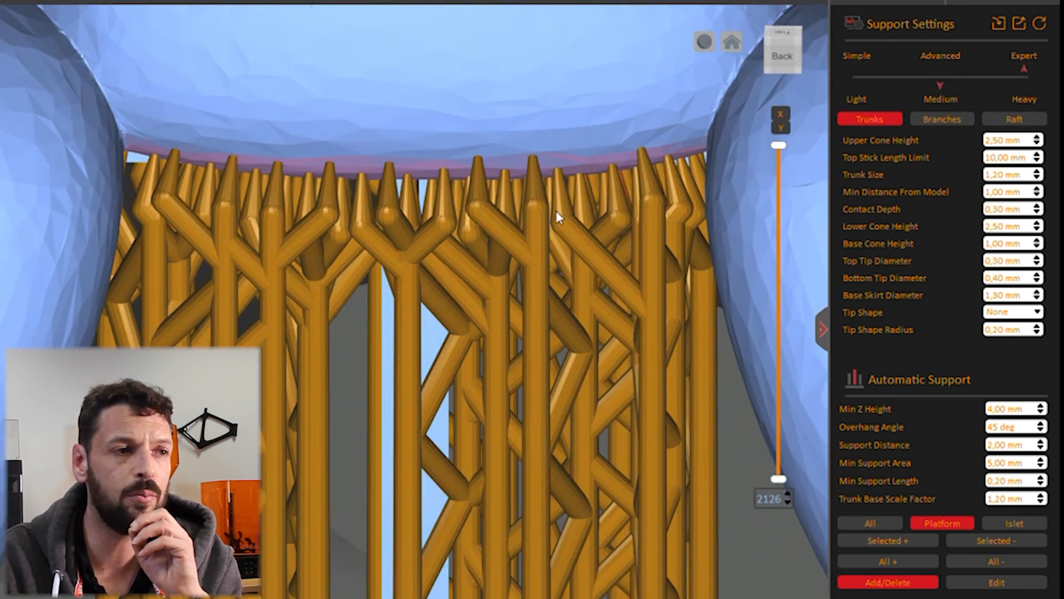
pyautogui.scroll(-2, 567, 229)
pyautogui.scroll(-2, 568, 230)
pyautogui.moveTo(428, 421); pyautogui.dragTo(637, 416, button='right')
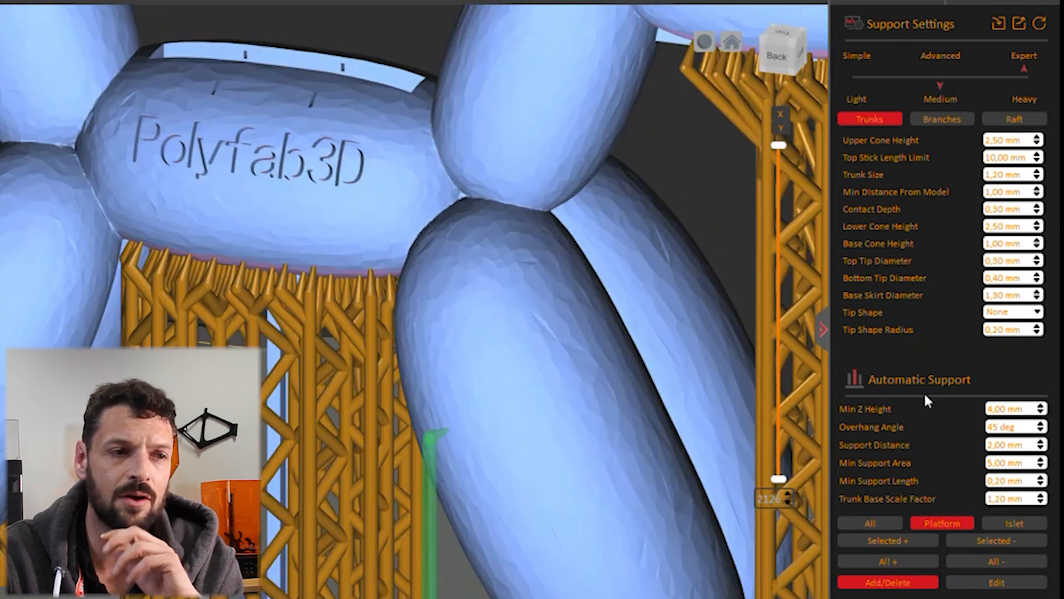
pyautogui.click(945, 120)
pyautogui.click(1020, 122)
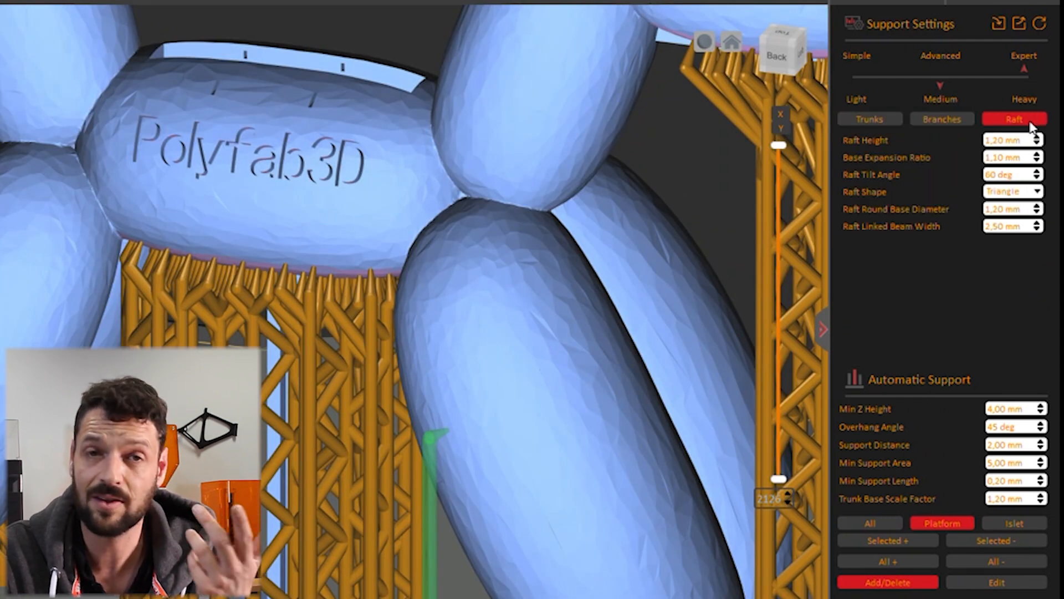
# Clear the Platform supports, regenerate supports on the dog with the All option, and lower the layer preview through them.
pyautogui.scroll(-2, 363, 457)
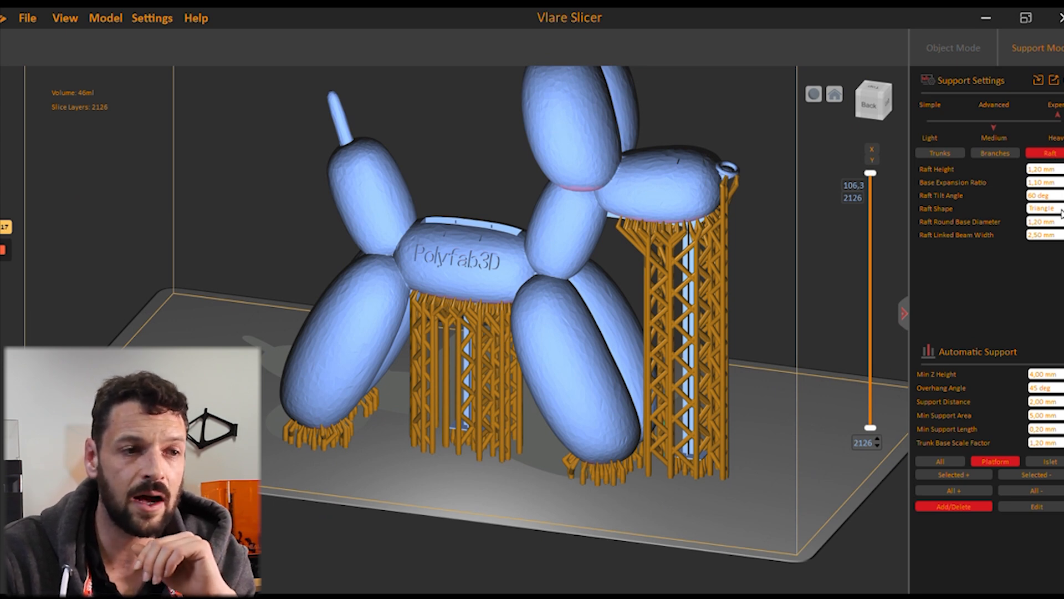
pyautogui.click(938, 462)
pyautogui.click(954, 491)
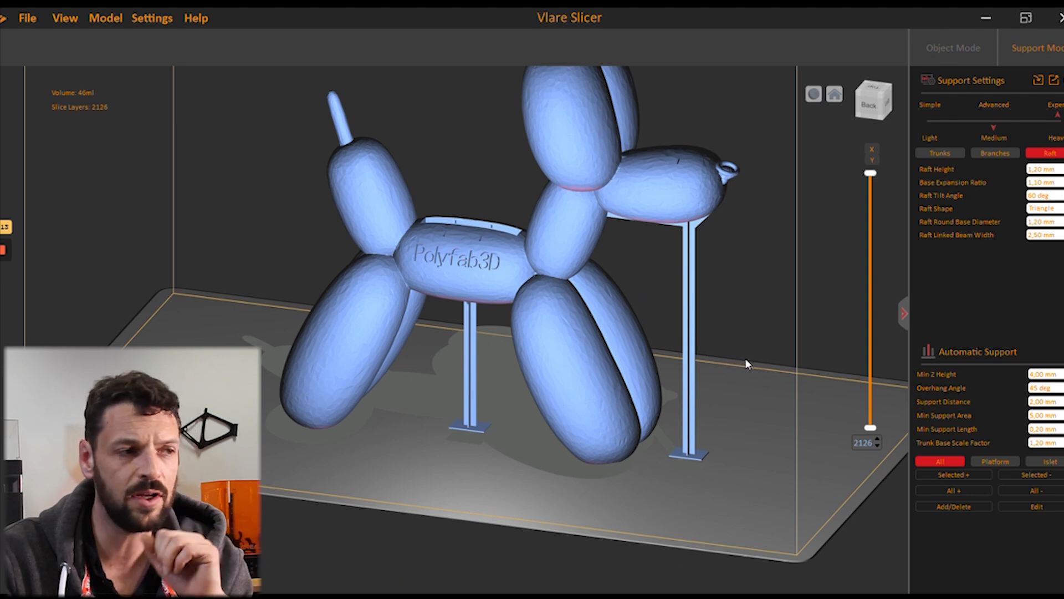
pyautogui.scroll(3, 396, 499)
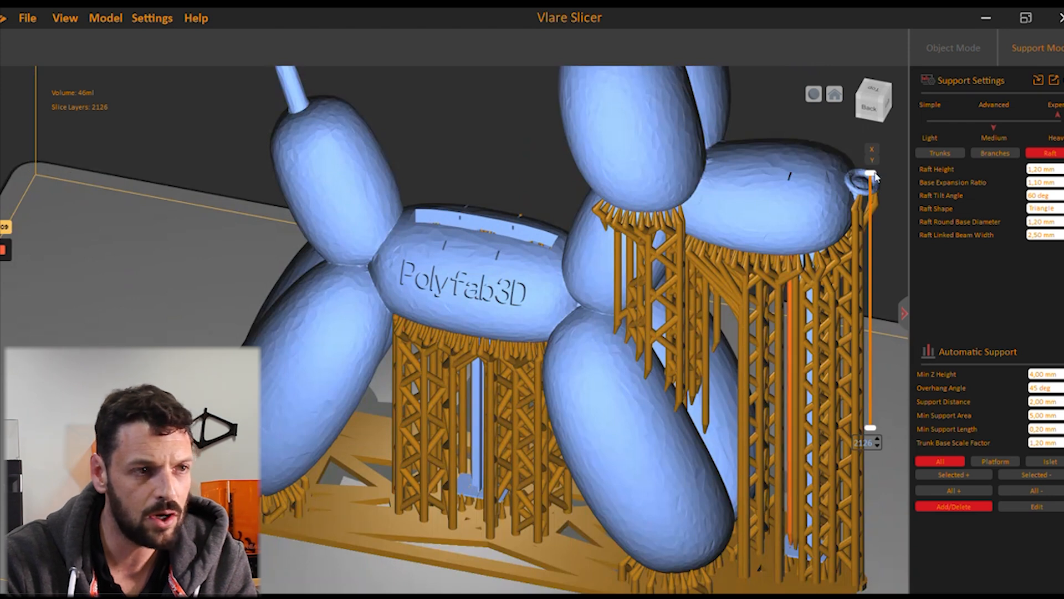
pyautogui.moveTo(870, 175); pyautogui.dragTo(870, 360)
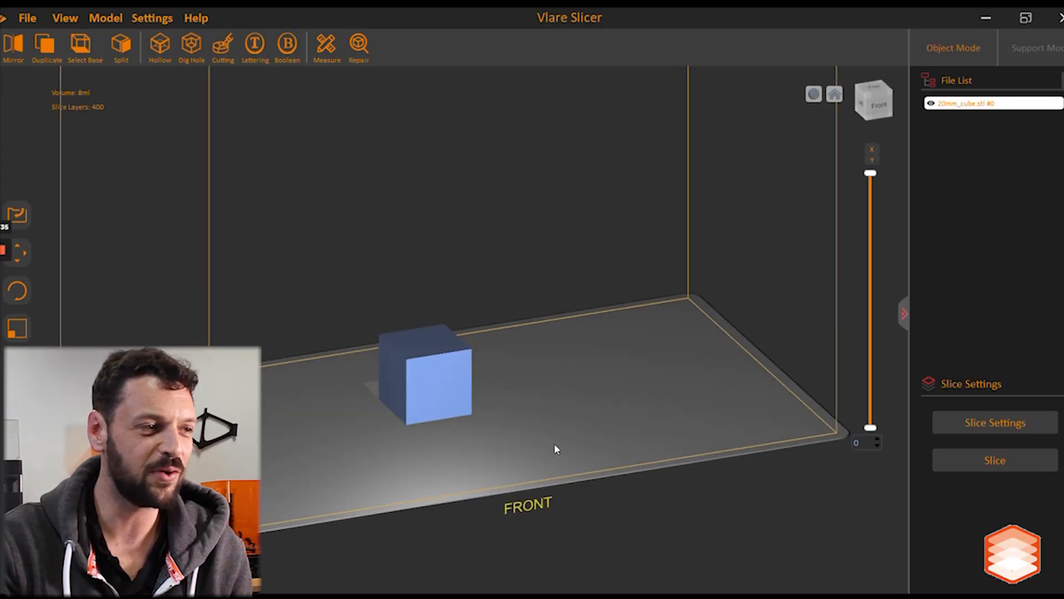
# Stretch the 20 mm cube along X and Y with the percentage Size tool and set its Z scale to 420 %.
pyautogui.moveTo(556, 447); pyautogui.dragTo(485, 416)
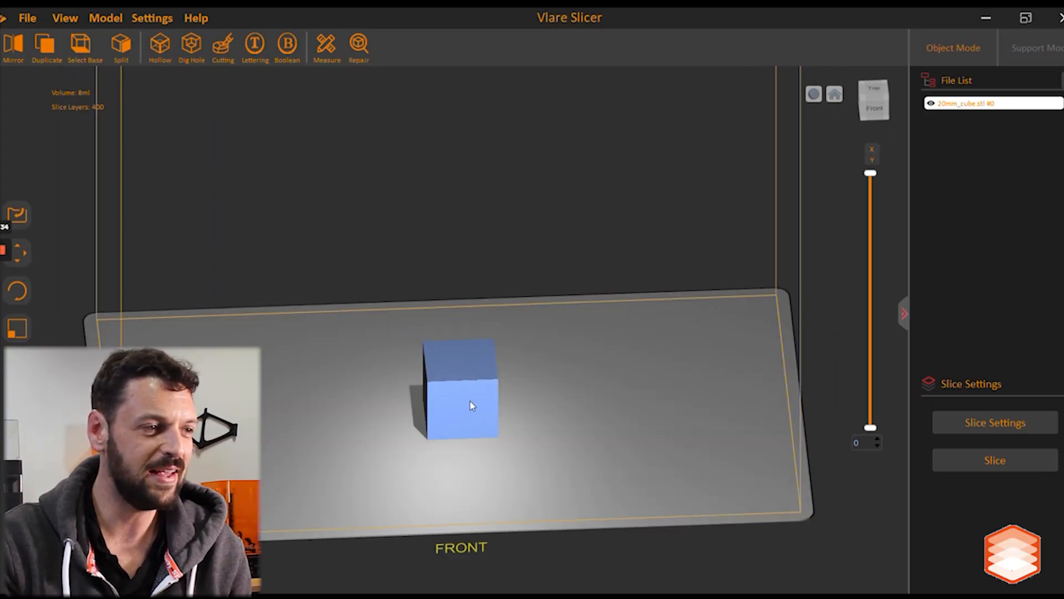
pyautogui.click(29, 333)
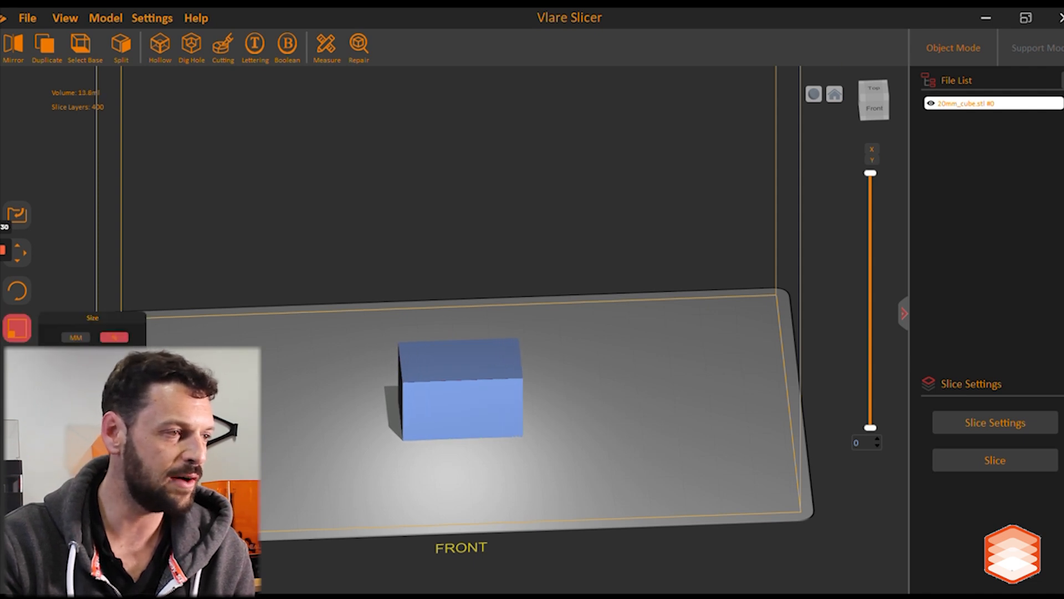
pyautogui.click(131, 357)
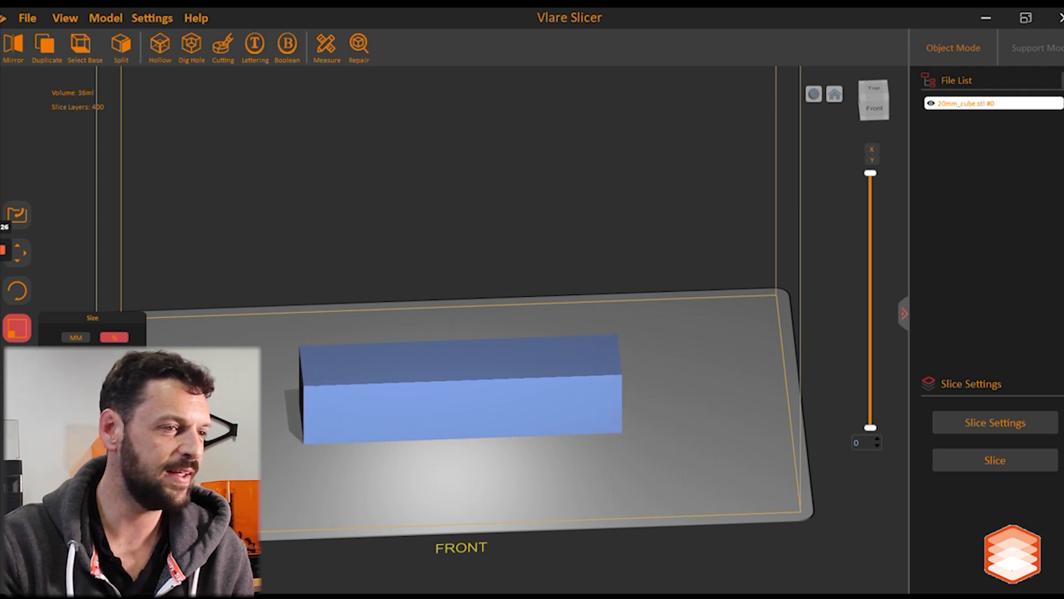
pyautogui.click(130, 358)
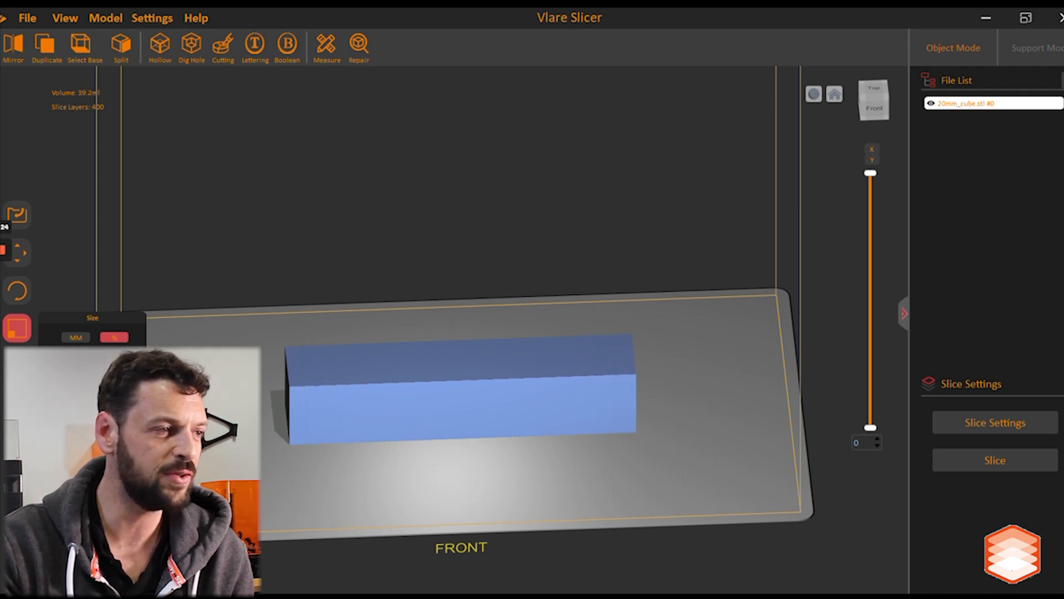
pyautogui.click(131, 377)
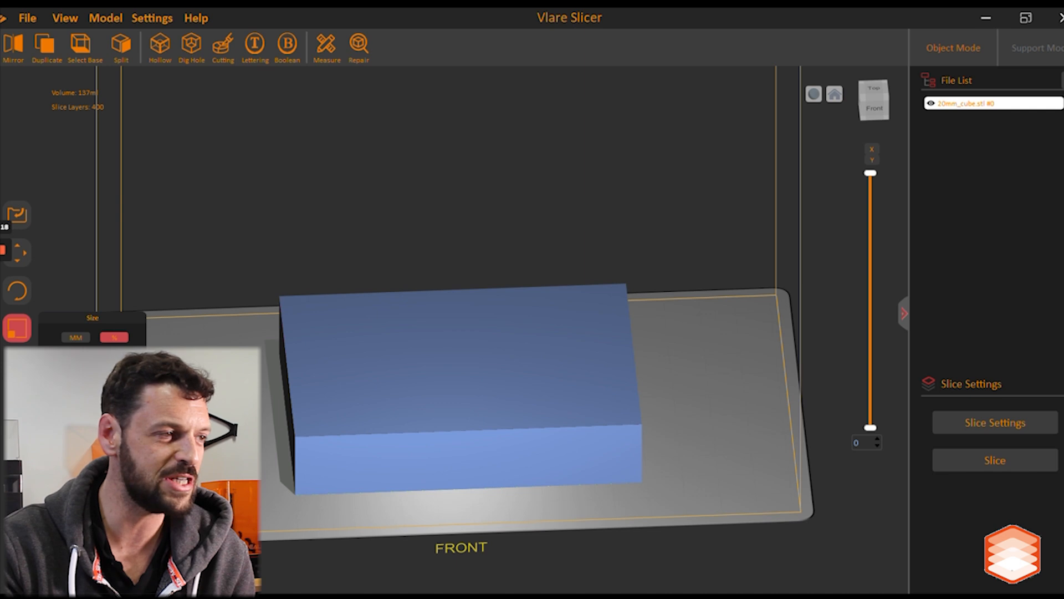
pyautogui.click(130, 396)
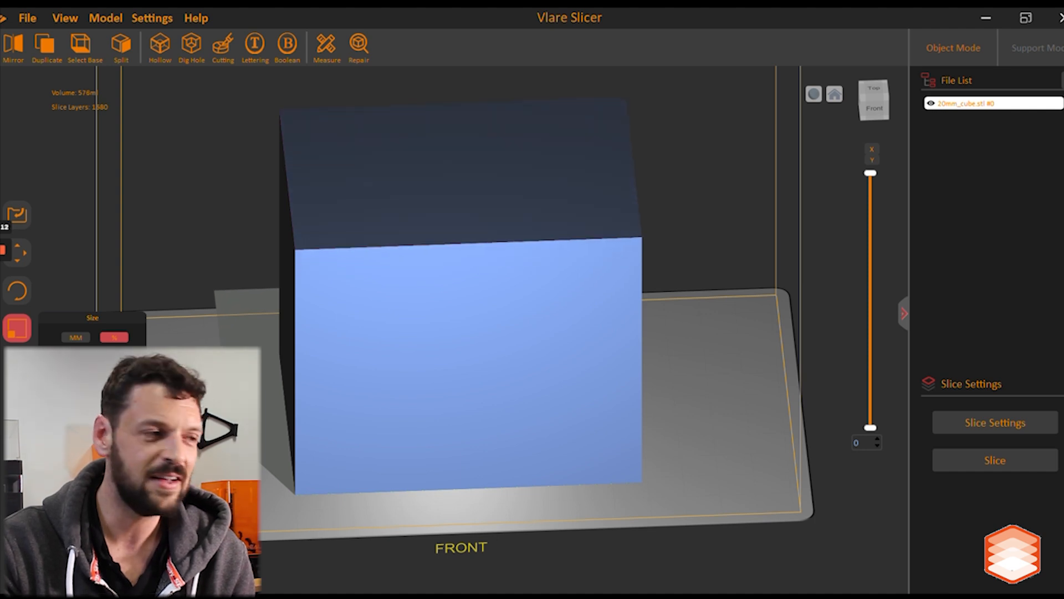
# Enlarge the cube further along Y while checking its sides against the build plate's edges.
pyautogui.moveTo(635, 414); pyautogui.dragTo(480, 405)
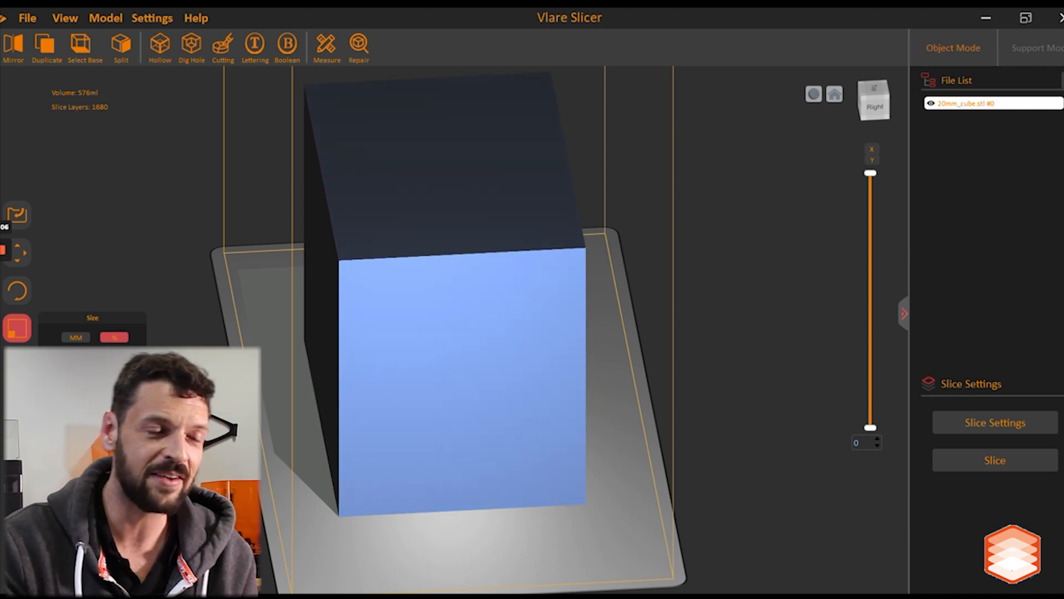
pyautogui.press('Return')
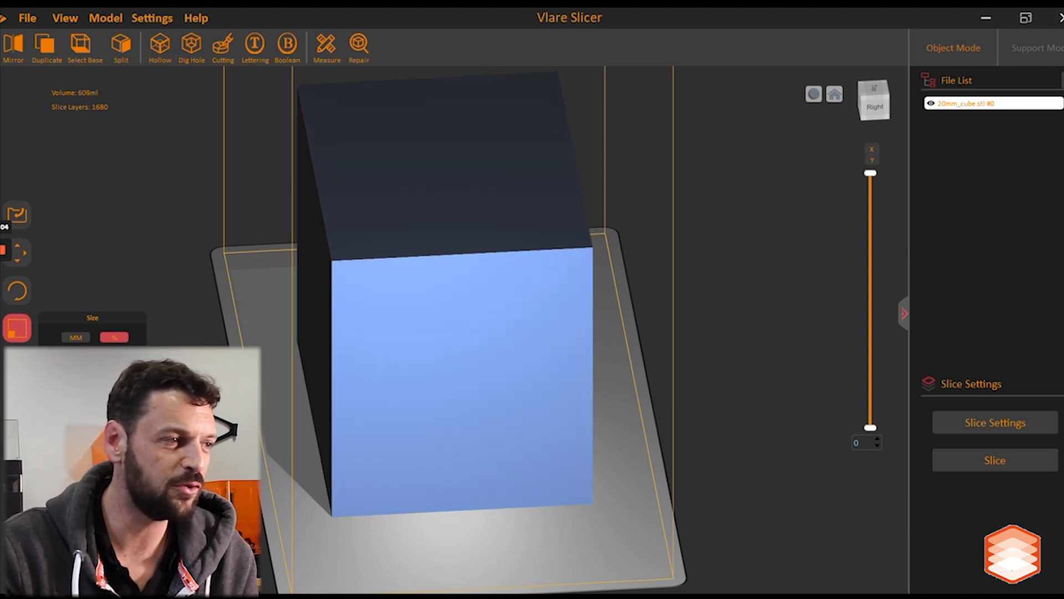
pyautogui.scroll(5, 106, 377)
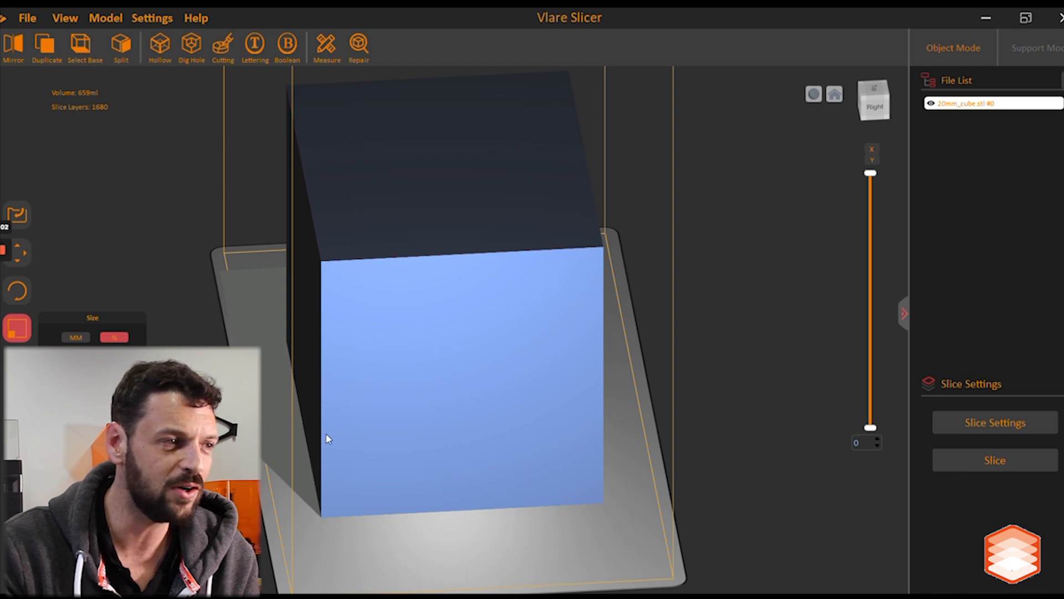
pyautogui.click(388, 536)
pyautogui.moveTo(388, 536); pyautogui.dragTo(406, 514)
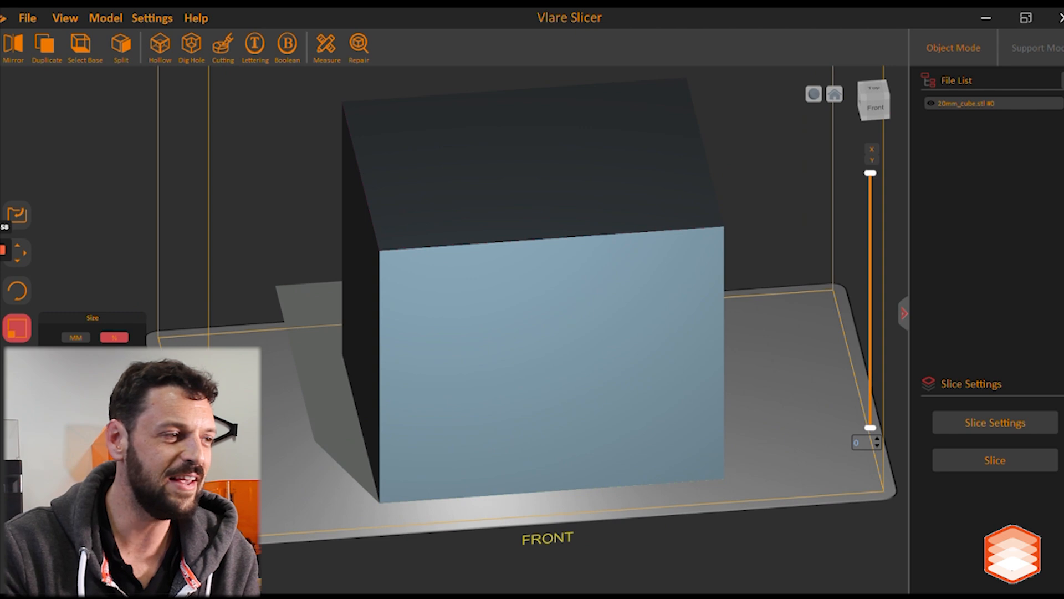
pyautogui.click(285, 488)
pyautogui.moveTo(285, 489); pyautogui.dragTo(453, 497, button='right')
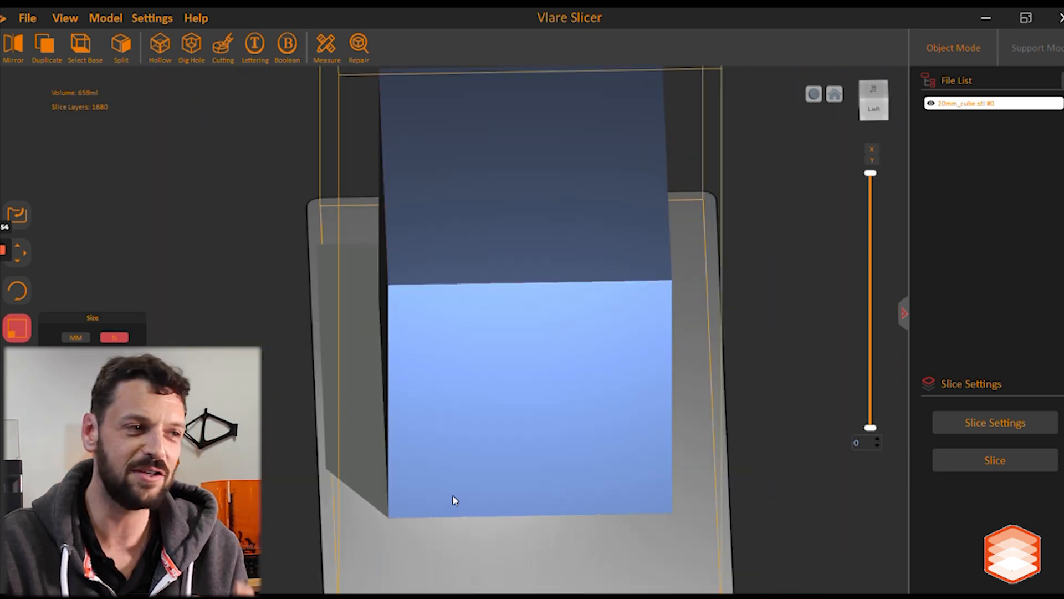
pyautogui.moveTo(511, 549); pyautogui.dragTo(577, 461, button='right')
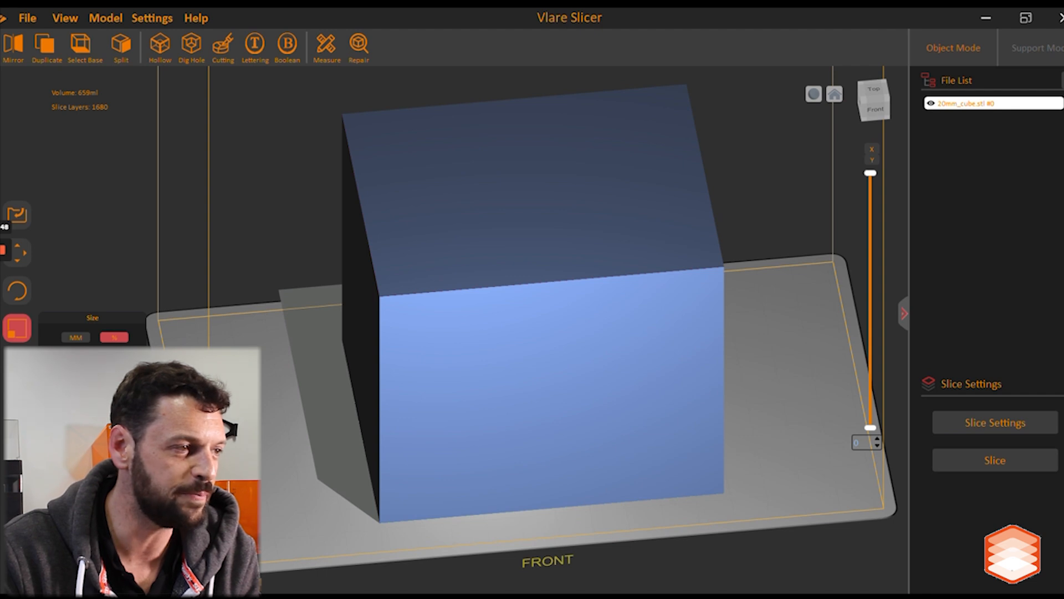
# Set the cube's Y scale to 420 % and its X scale to 590 %, checking its fit within the build volume.
pyautogui.press('Up')
pyautogui.press('Up')
pyautogui.press('Up')
pyautogui.press('Up')
pyautogui.press('Up')
pyautogui.press('Up')
pyautogui.press('Up')
pyautogui.press('Up')
pyautogui.press('Up')
pyautogui.press('Up')
pyautogui.press('Up')
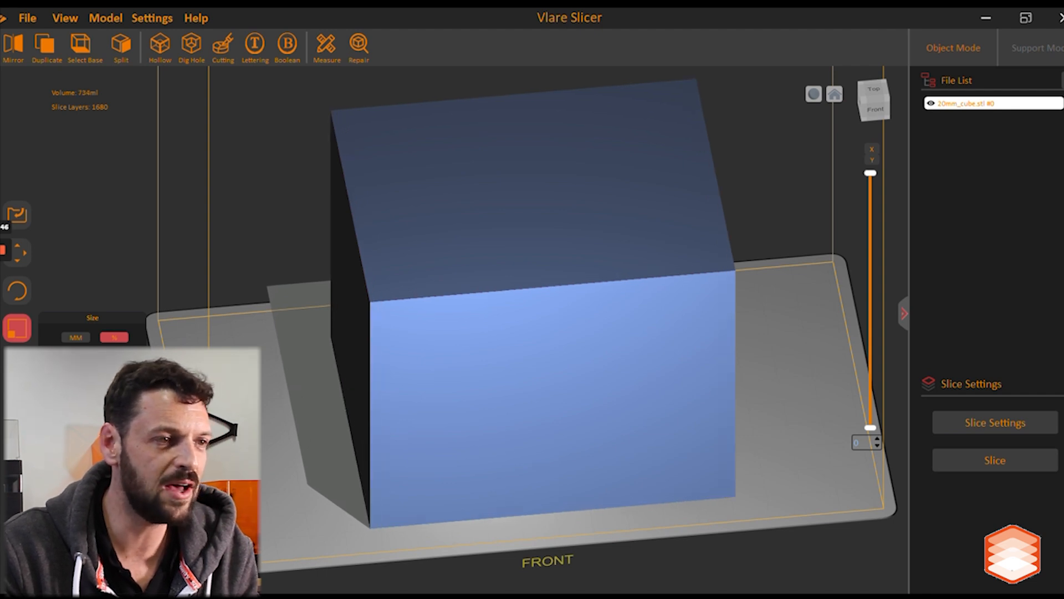
pyautogui.moveTo(303, 443); pyautogui.dragTo(464, 453, button='right')
pyautogui.scroll(-3, 464, 452)
pyautogui.moveTo(605, 505); pyautogui.dragTo(588, 563, button='middle')
pyautogui.moveTo(792, 511); pyautogui.dragTo(570, 442, button='right')
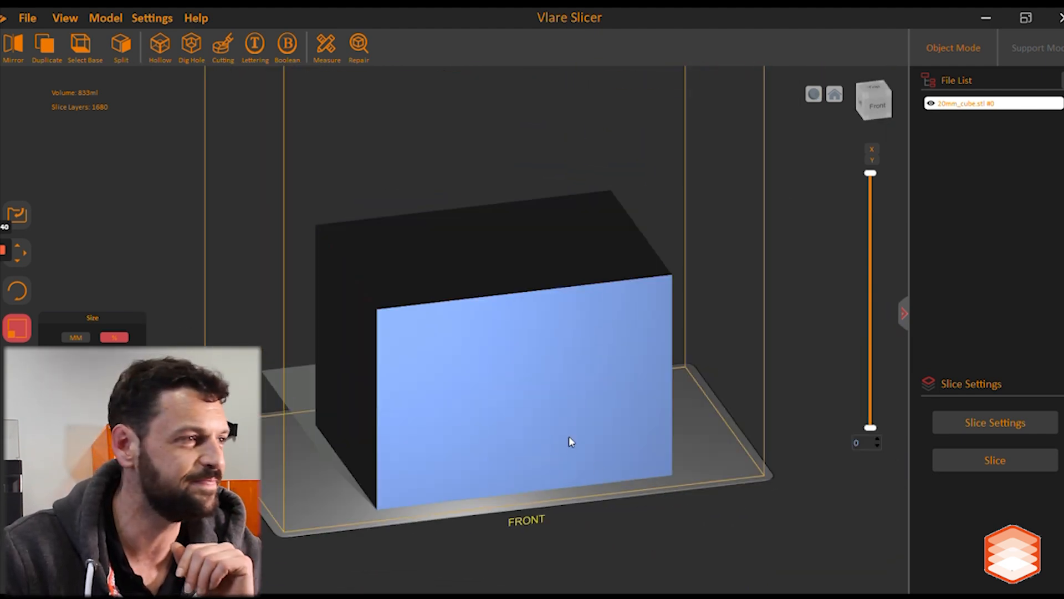
# Load full_brain_binary.stl into the scene by searching the Divers folder for "BRAIN".
pyautogui.click(26, 18)
pyautogui.moveTo(41, 74)
pyautogui.click(145, 53)
pyautogui.scroll(2, 43, 145)
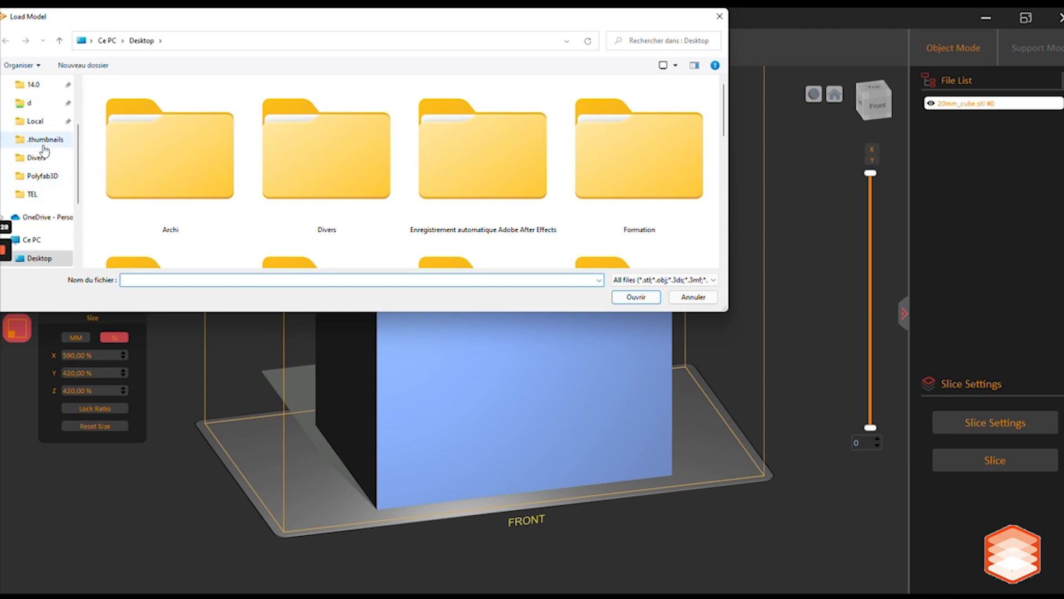
pyautogui.click(38, 157)
pyautogui.click(666, 41)
pyautogui.write('BRAIN')
pyautogui.press('Return')
pyautogui.click(186, 117)
pyautogui.click(636, 297)
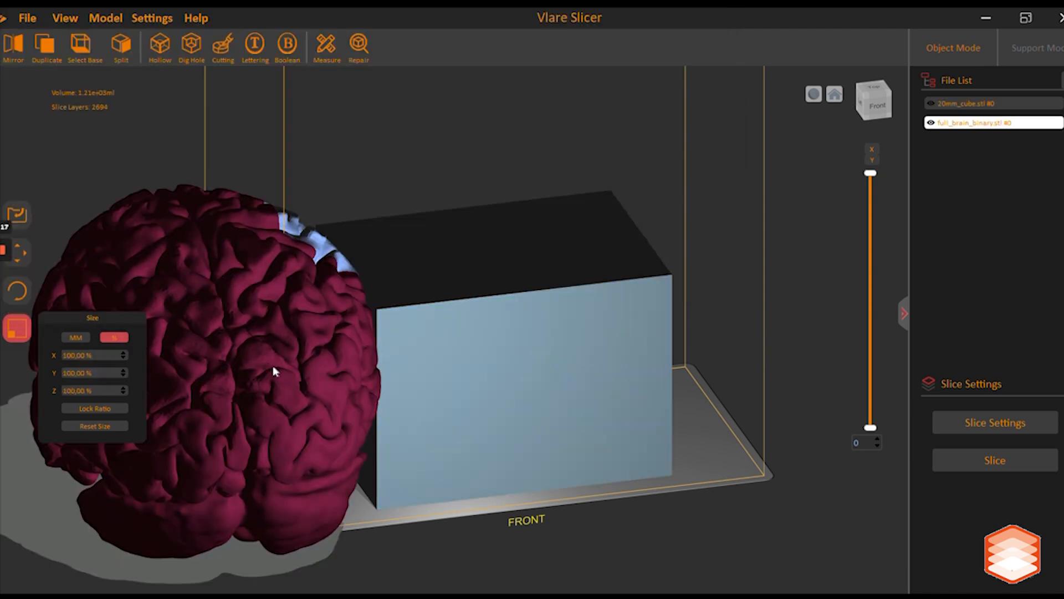
# Scale the brain down with its ratio locked and rotate it 85.80 degrees about Z.
pyautogui.click(124, 357)
pyautogui.click(94, 408)
pyautogui.click(124, 357)
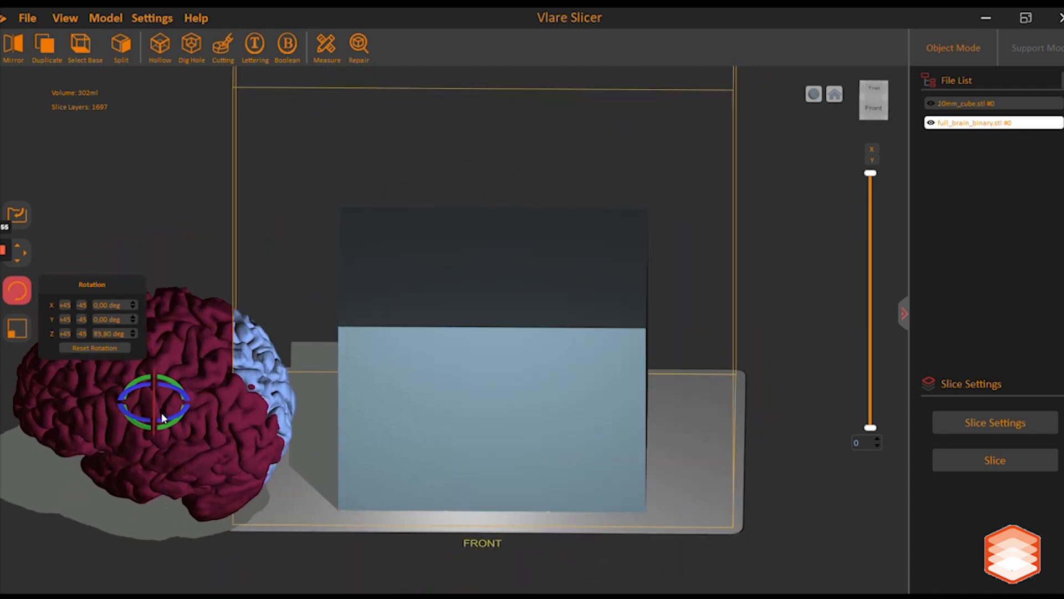
# Move the brain into the cube and adjust its position inside while viewing from the right side.
pyautogui.click(16, 252)
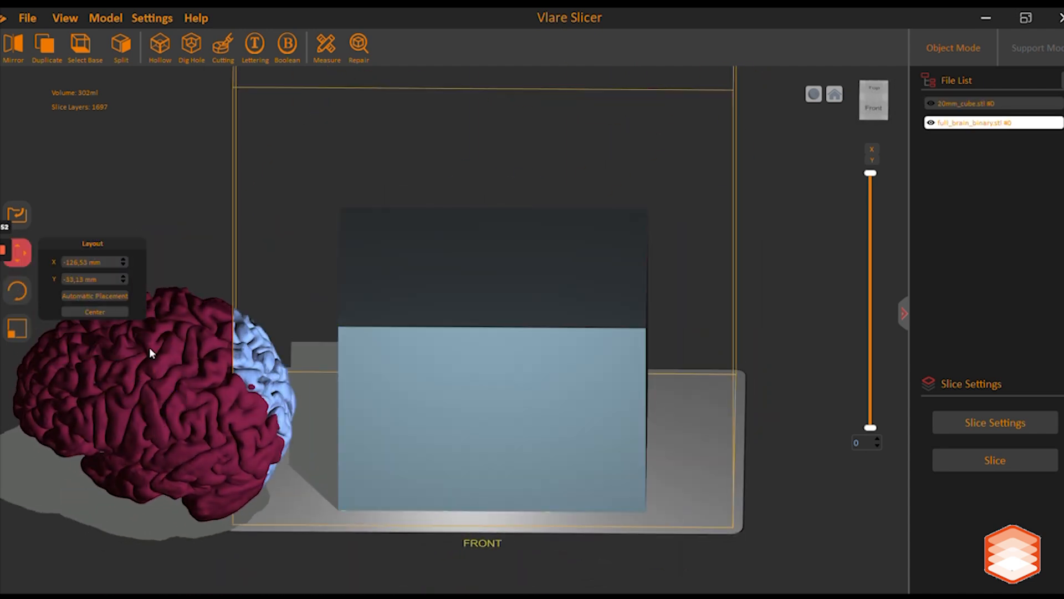
pyautogui.moveTo(150, 350); pyautogui.dragTo(501, 335)
pyautogui.moveTo(501, 334); pyautogui.dragTo(310, 421, button='right')
pyautogui.moveTo(540, 383); pyautogui.dragTo(606, 382)
# Enlarge the cube uniformly until it fully encloses the brain, checking its faces from several sides.
pyautogui.click(532, 382)
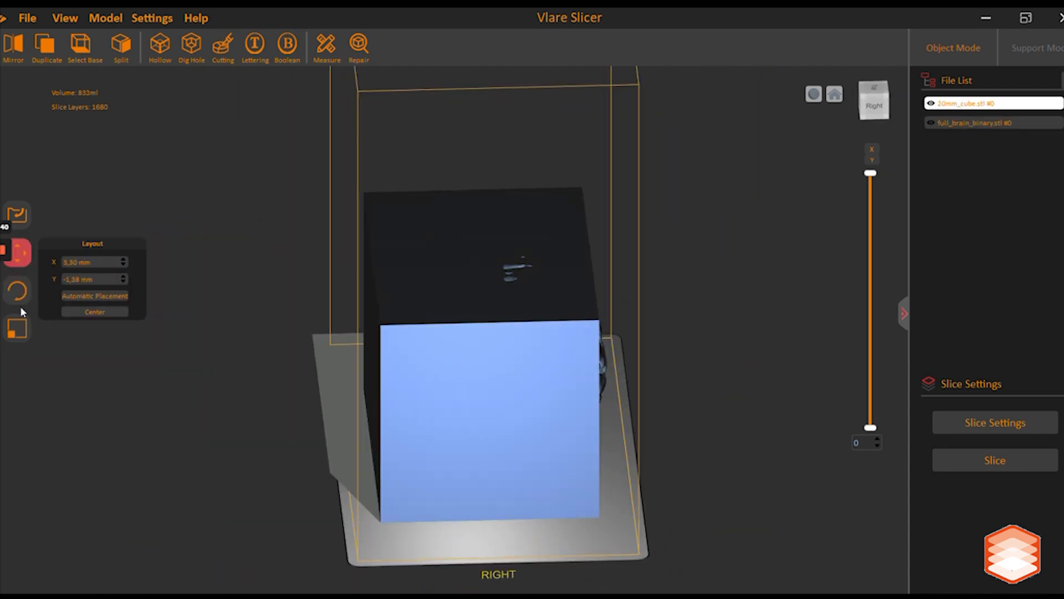
pyautogui.click(17, 328)
pyautogui.click(123, 353)
pyautogui.click(123, 353)
pyautogui.click(123, 353)
pyautogui.click(747, 441)
pyautogui.moveTo(510, 476); pyautogui.dragTo(822, 423, button='right')
pyautogui.moveTo(438, 383); pyautogui.dragTo(590, 443, button='right')
# Subtract the brain from the cube with the Boolean Diff(A-B) operation, without keeping the originals.
pyautogui.click(287, 46)
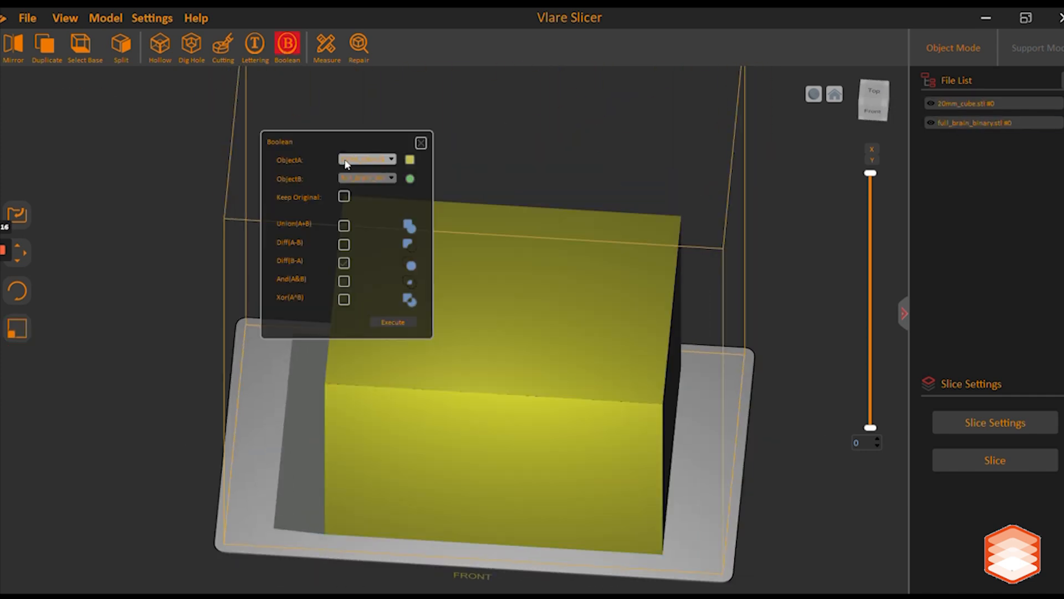
pyautogui.click(382, 226)
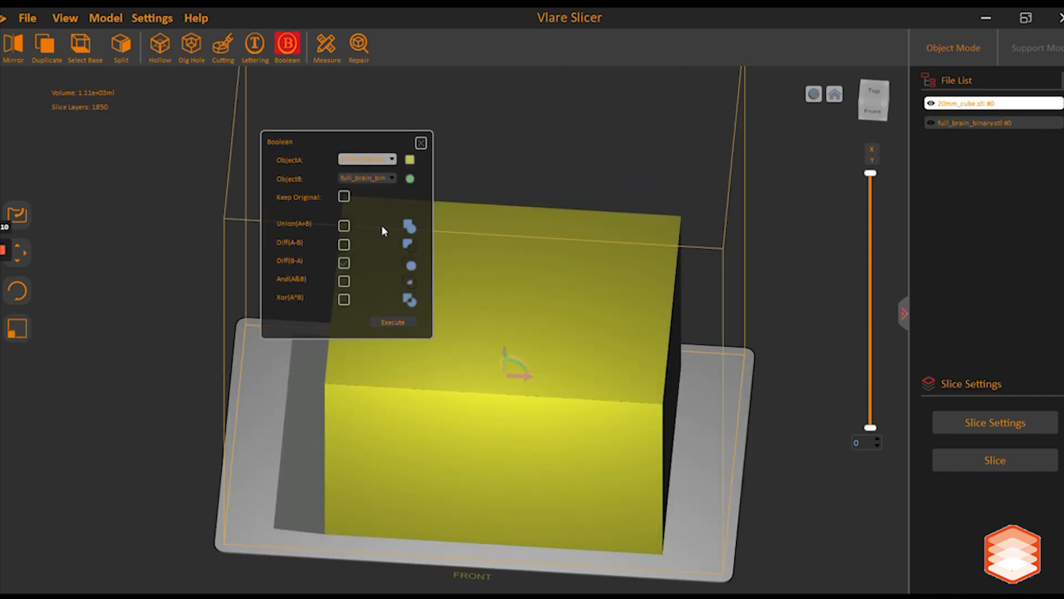
pyautogui.click(392, 322)
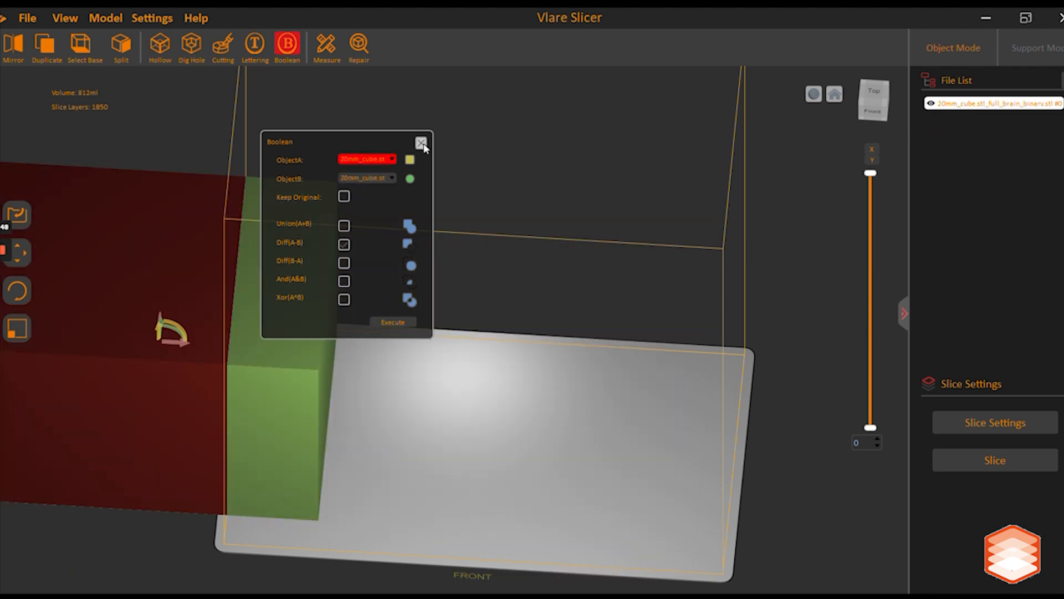
pyautogui.click(421, 143)
# Move the resulting block back onto the build plate and lower the layer preview to layer 1066 to inspect the brain cavity.
pyautogui.moveTo(295, 346); pyautogui.dragTo(660, 376)
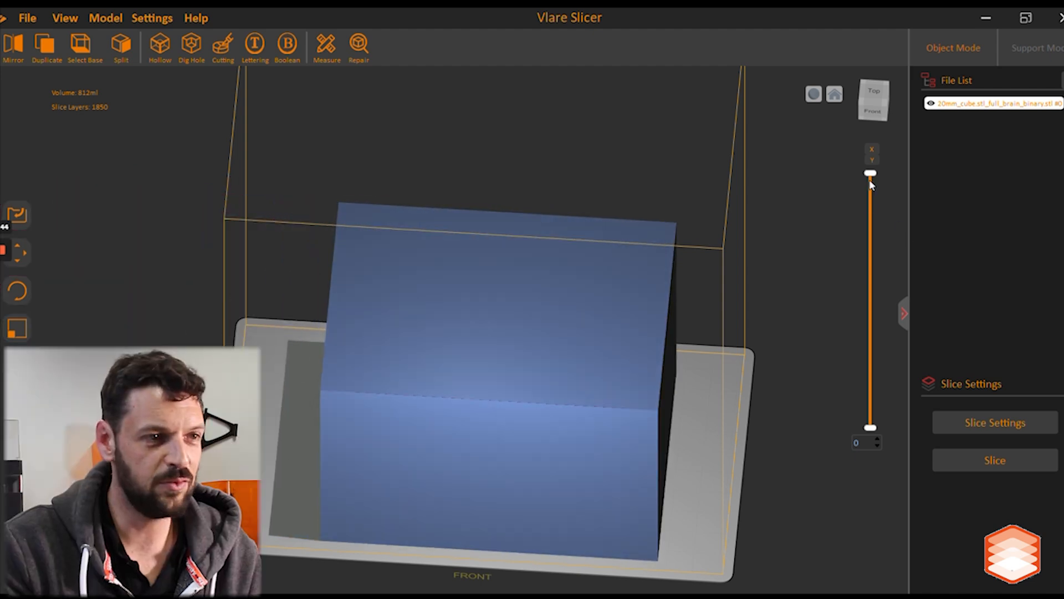
pyautogui.moveTo(871, 186); pyautogui.dragTo(875, 250)
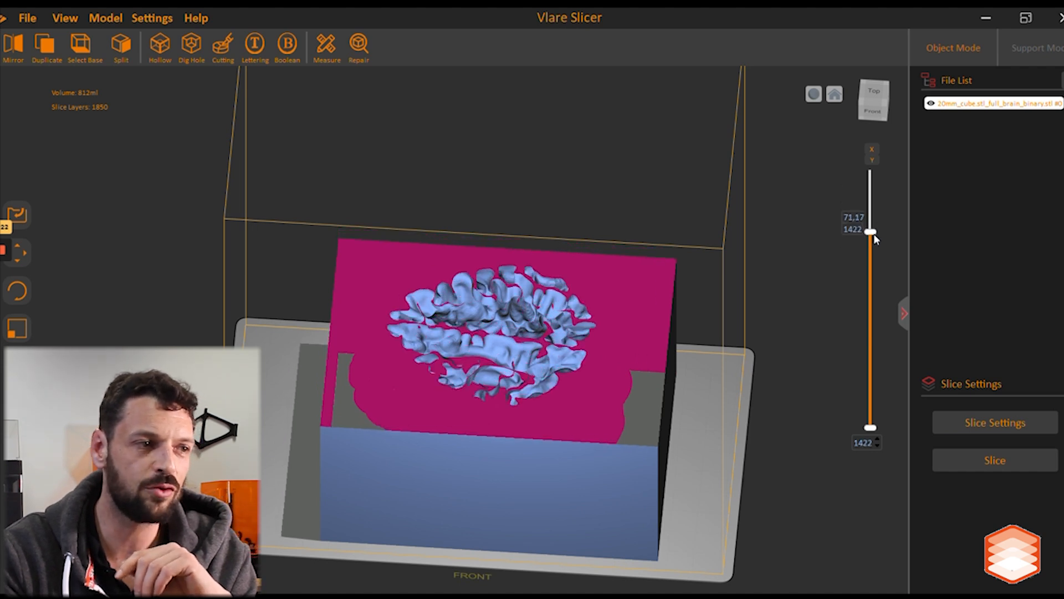
pyautogui.moveTo(877, 272); pyautogui.dragTo(876, 281)
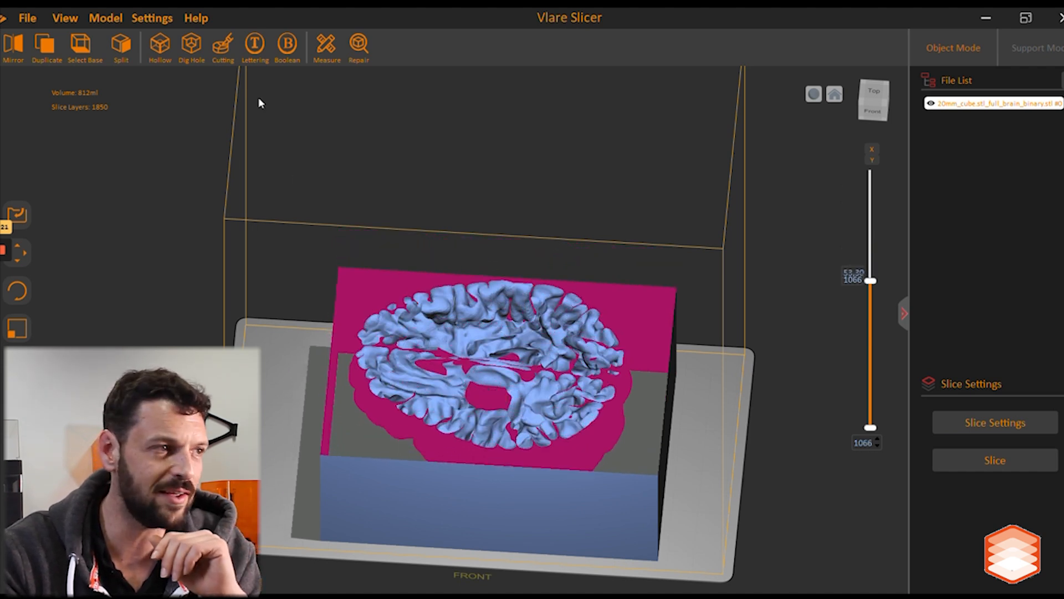
# Open the Dig Hole tool and examine the block's underside and front as possible places for a hole.
pyautogui.click(191, 55)
pyautogui.moveTo(728, 259); pyautogui.dragTo(737, 189)
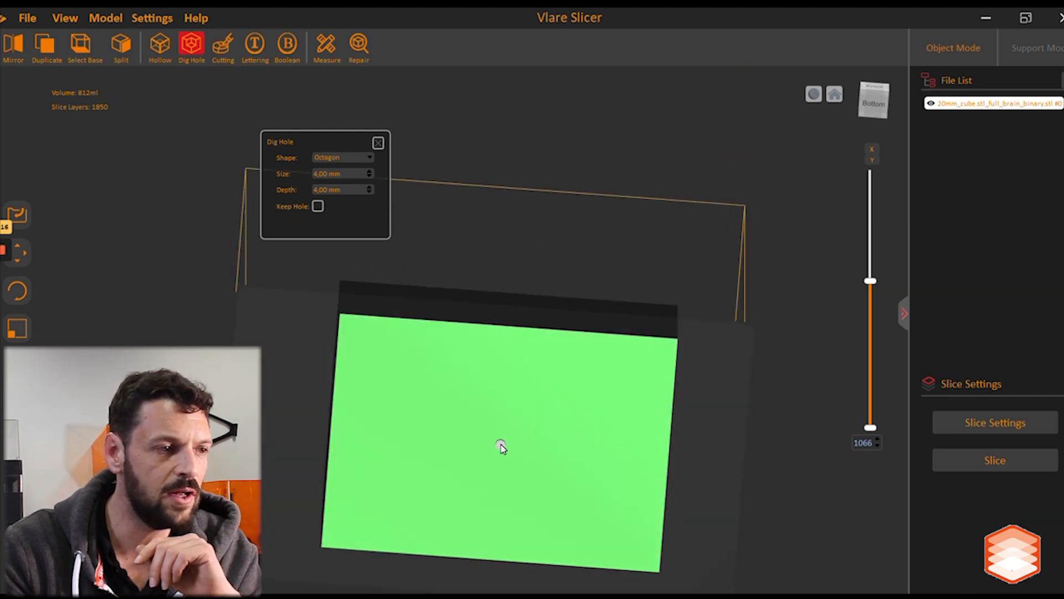
pyautogui.moveTo(757, 374); pyautogui.dragTo(752, 448)
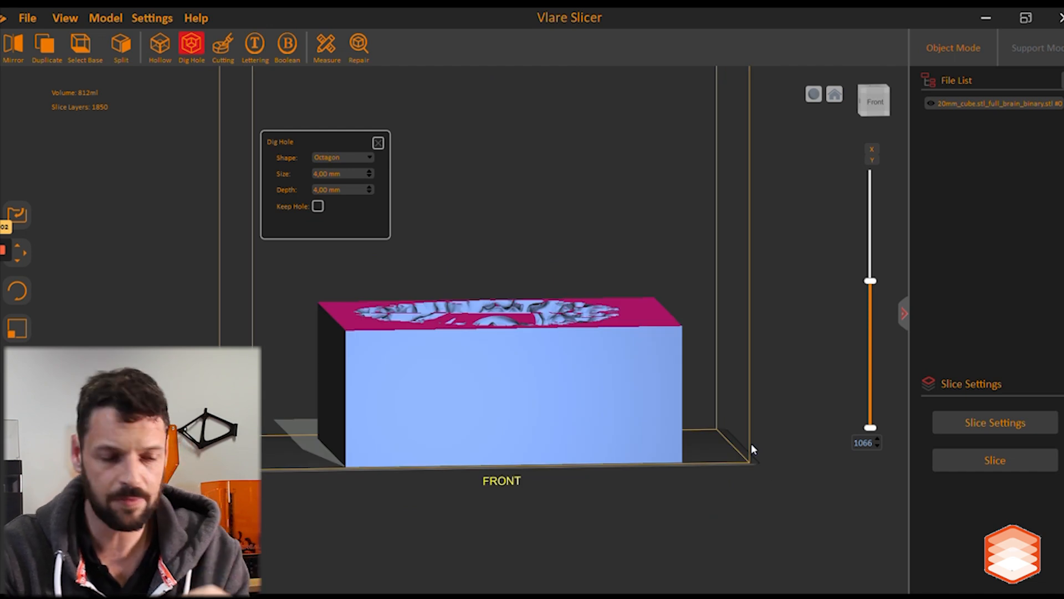